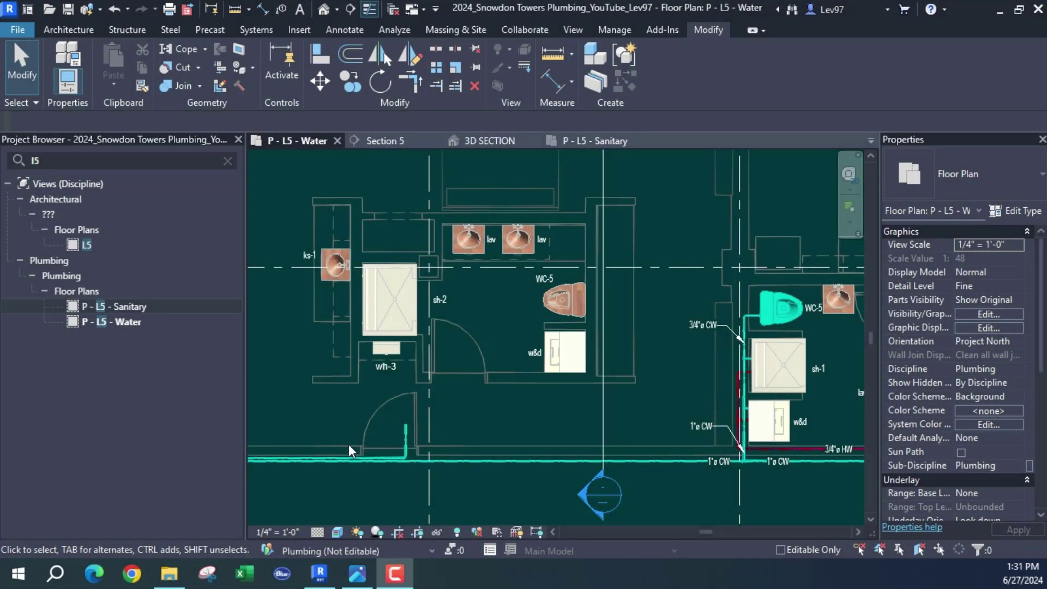
Step: Select the 1" PVC cold-water riser near the door and open its Create Similar menu
click(406, 427)
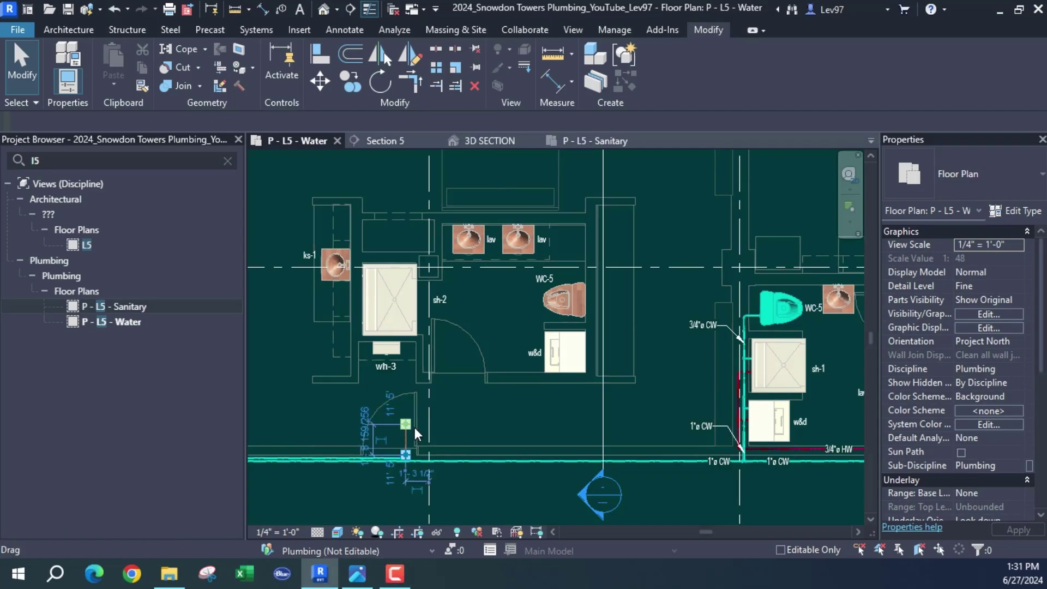
right_click(406, 424)
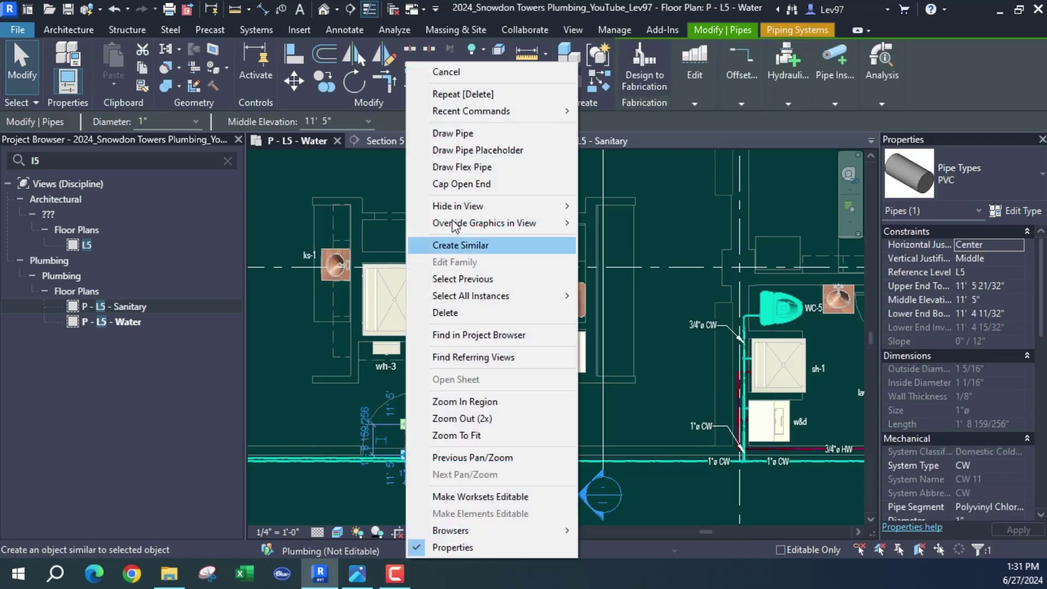
Step: Draw the matching 1" pipe up to the shower's edge at 5' 0" middle elevation
click(452, 133)
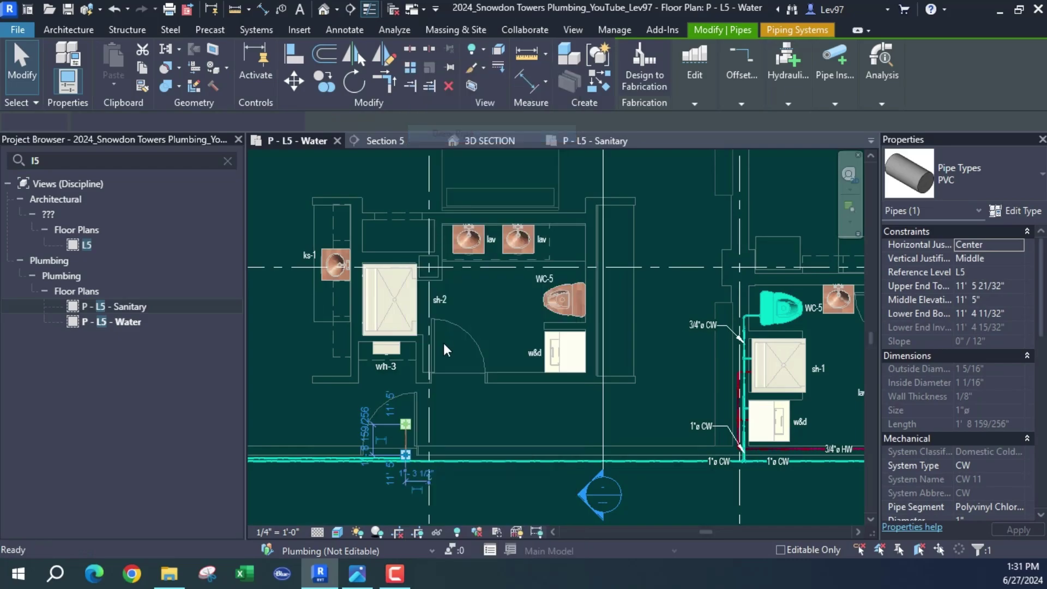
scroll(409, 340, up, 5)
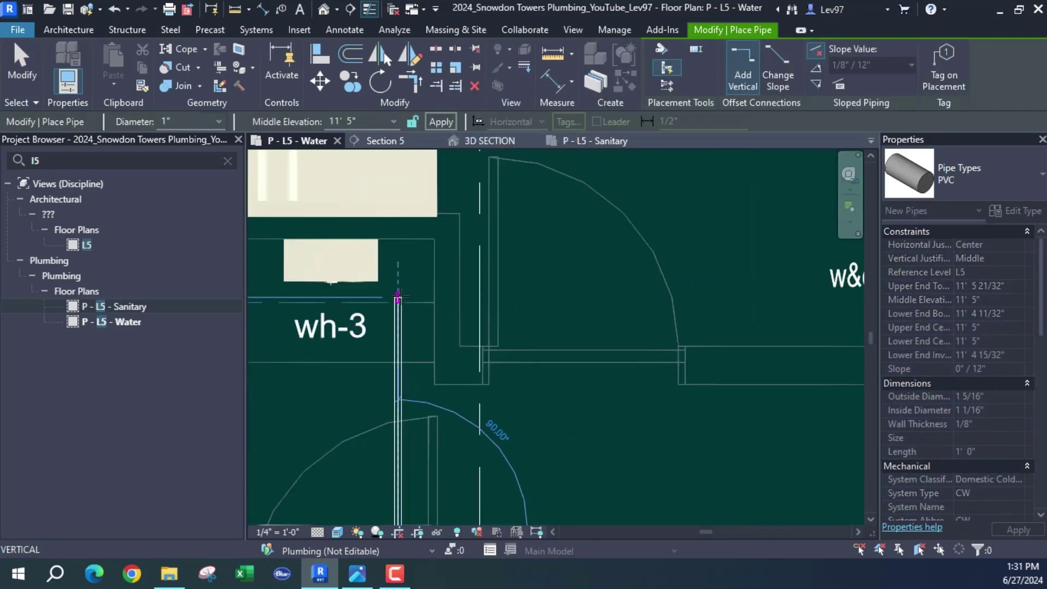
scroll(414, 349, up, 2)
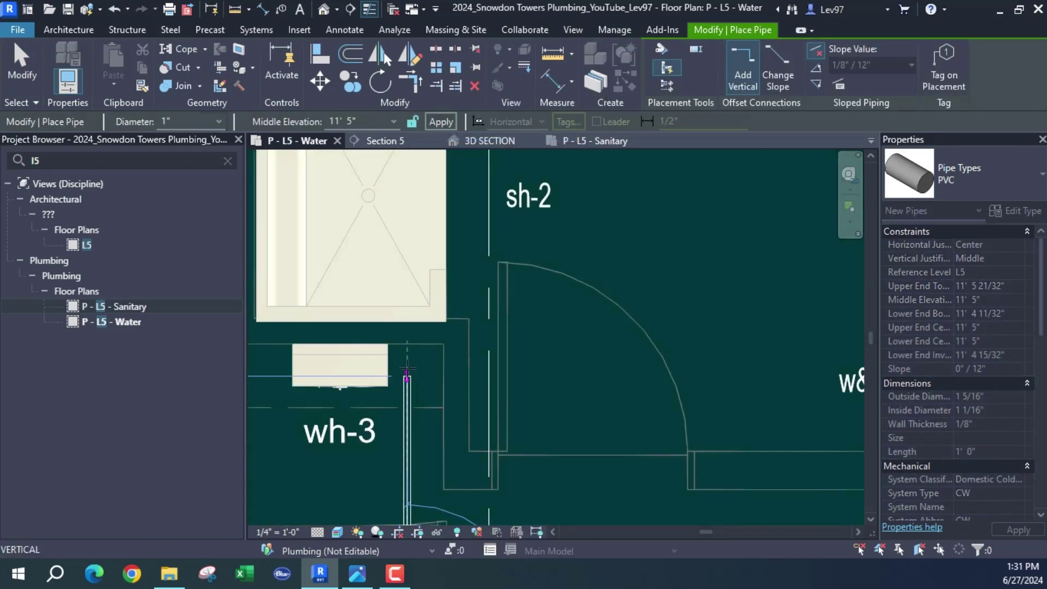
click(407, 333)
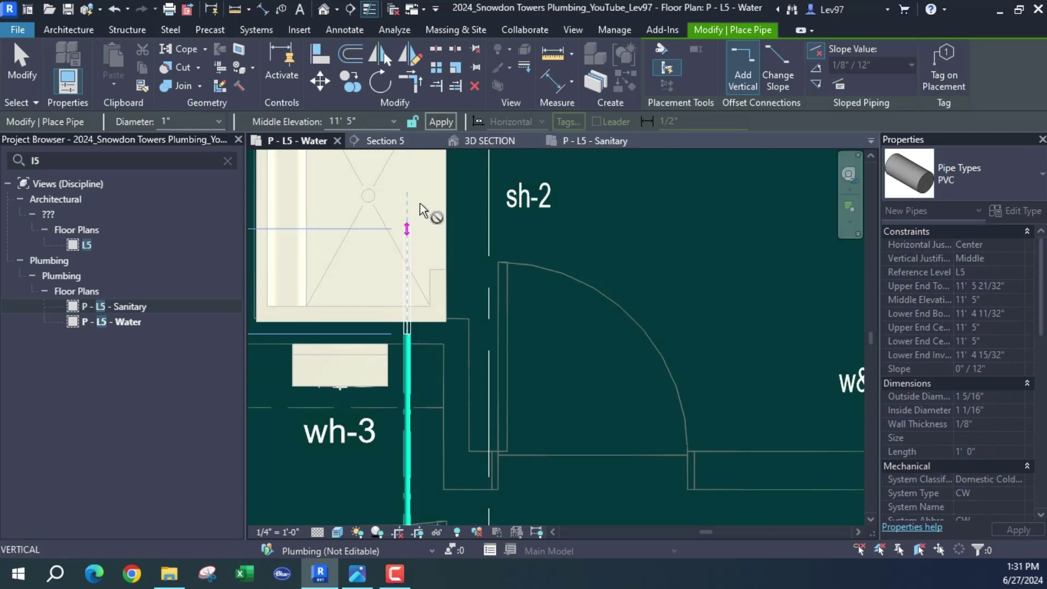
click(394, 120)
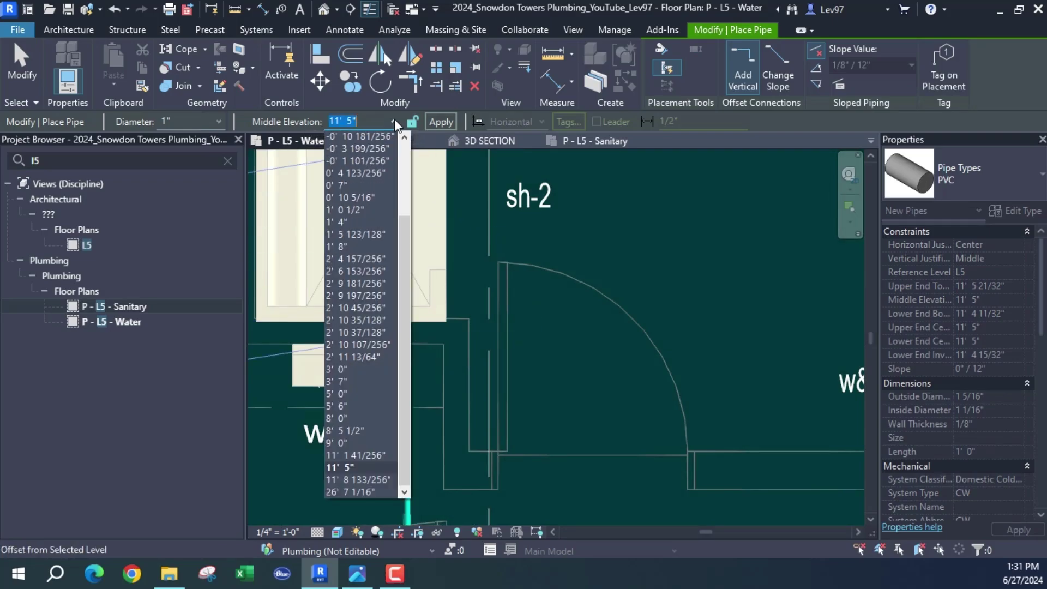
click(341, 391)
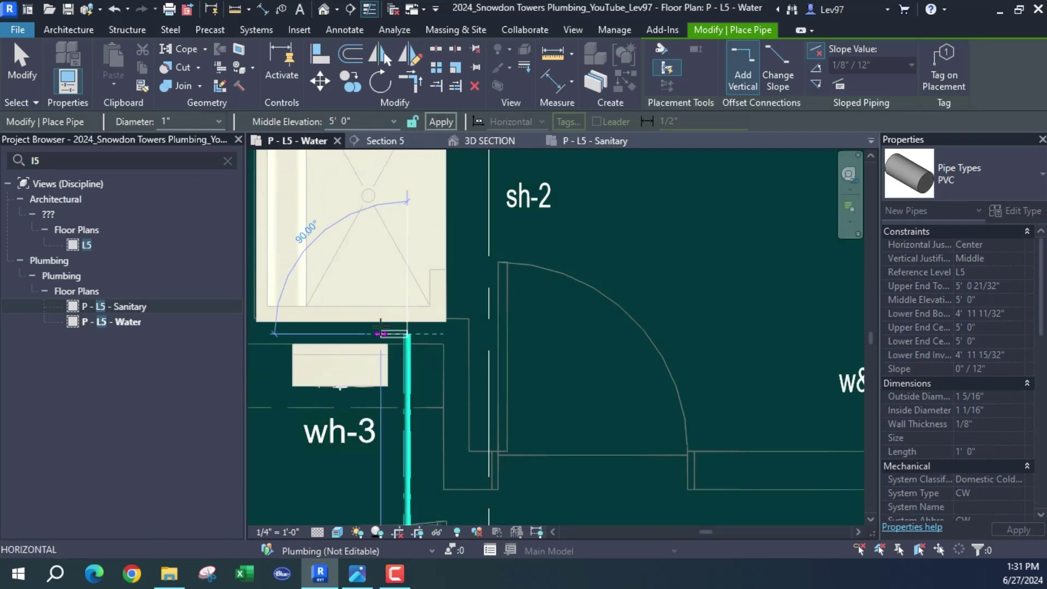
Step: Continue the run around the shower, up past ks-1 and a short leg toward the lavs
scroll(409, 382, down, 2)
middle_drag(397, 360, 525, 348)
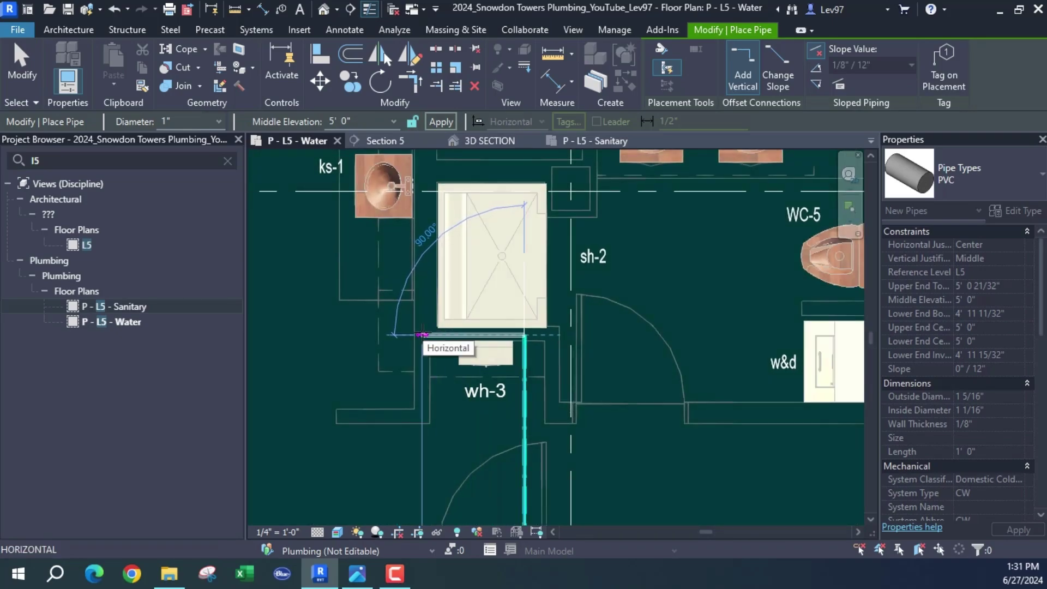
middle_drag(422, 334, 436, 524)
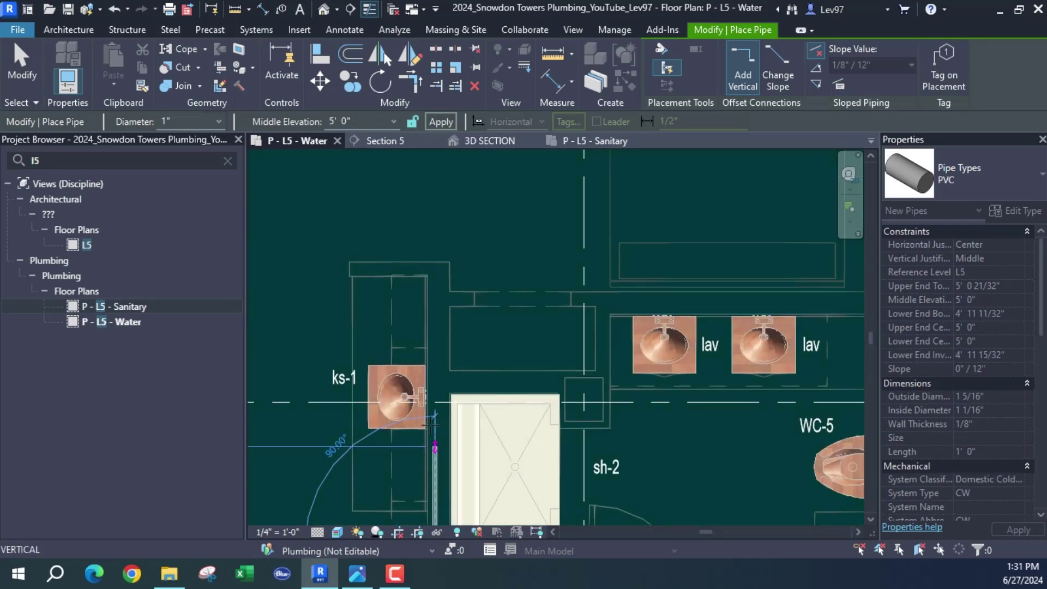
scroll(424, 332, up, 1)
scroll(430, 313, up, 1)
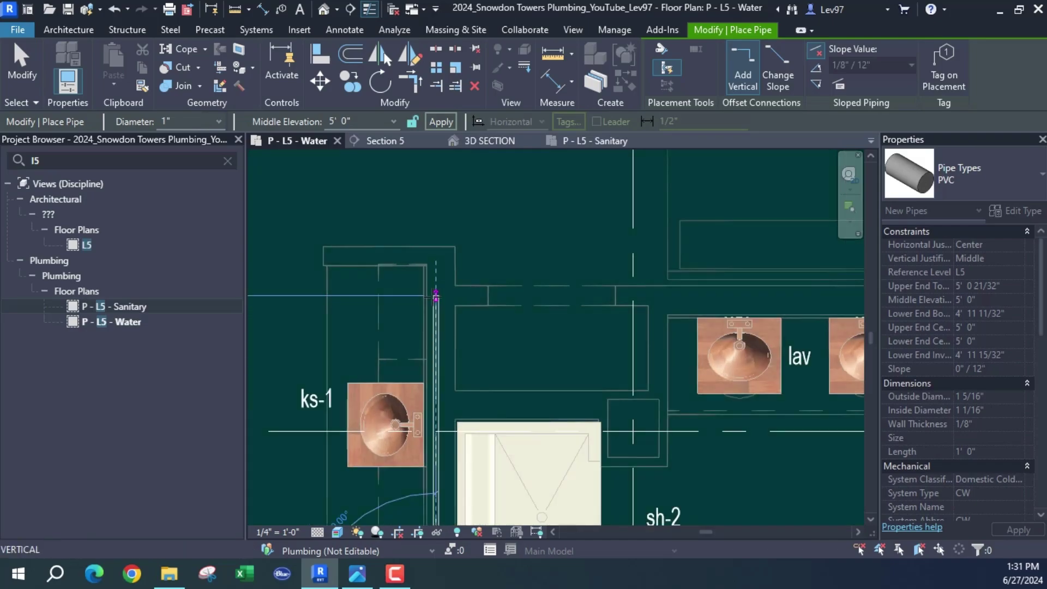
scroll(436, 293, up, 1)
scroll(436, 294, up, 1)
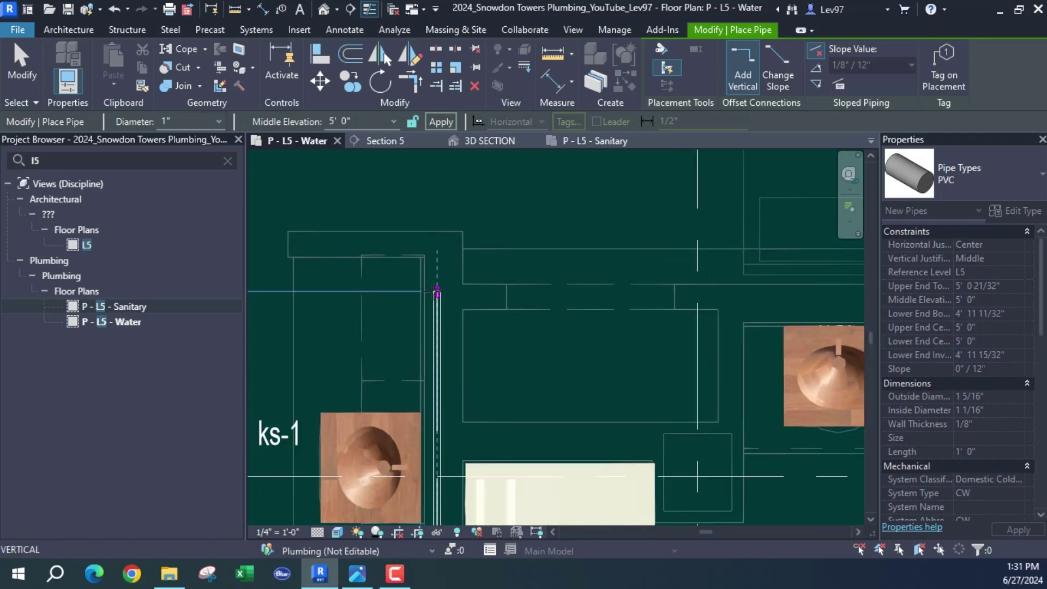
click(437, 292)
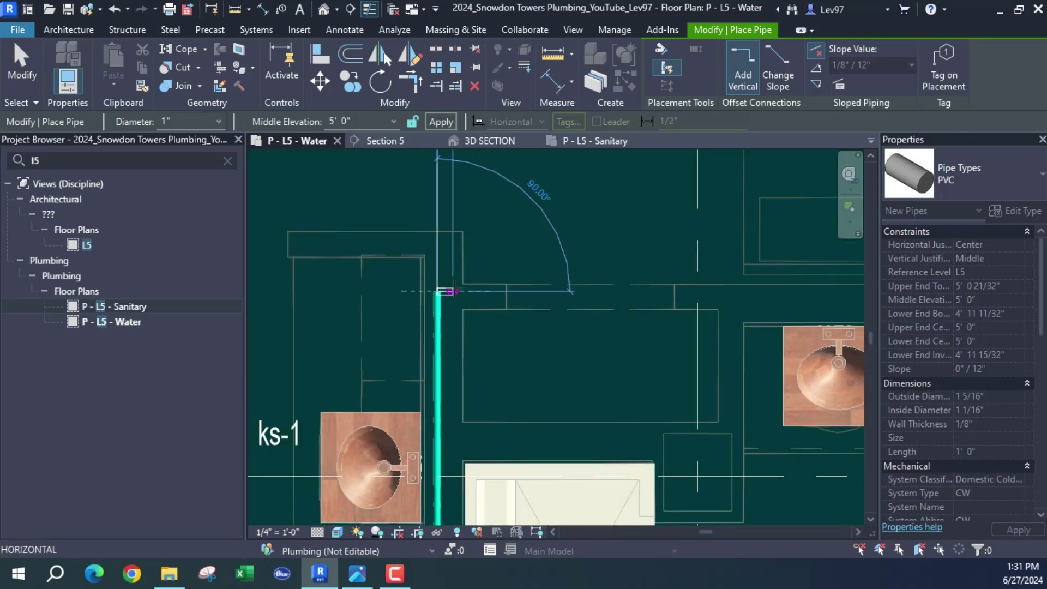
click(494, 292)
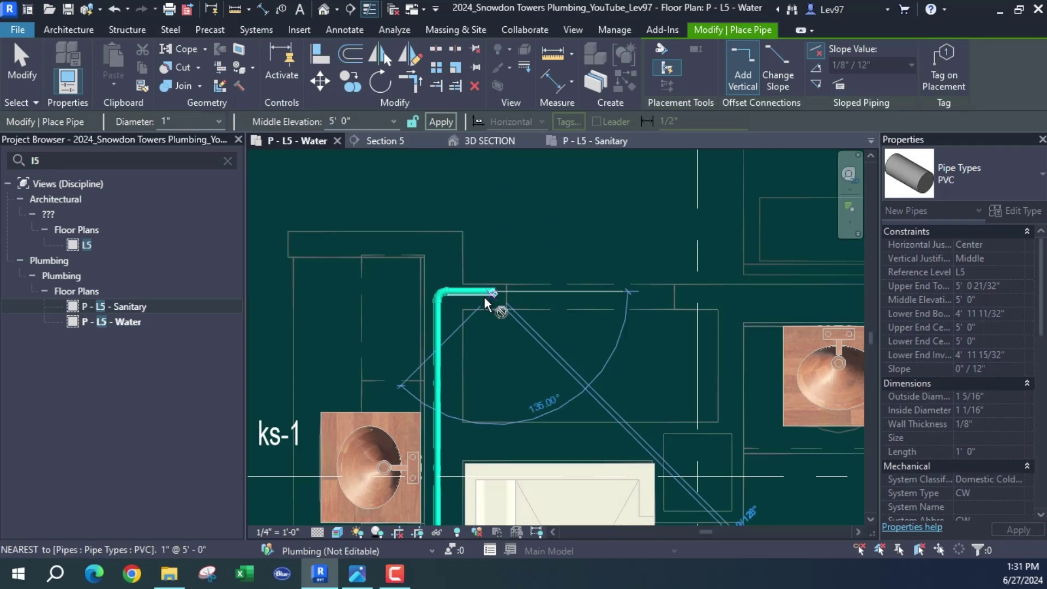
Step: Run the horizontal pipe toward the lavs at 9' 0", then reset elevation to 5' 0"
click(393, 120)
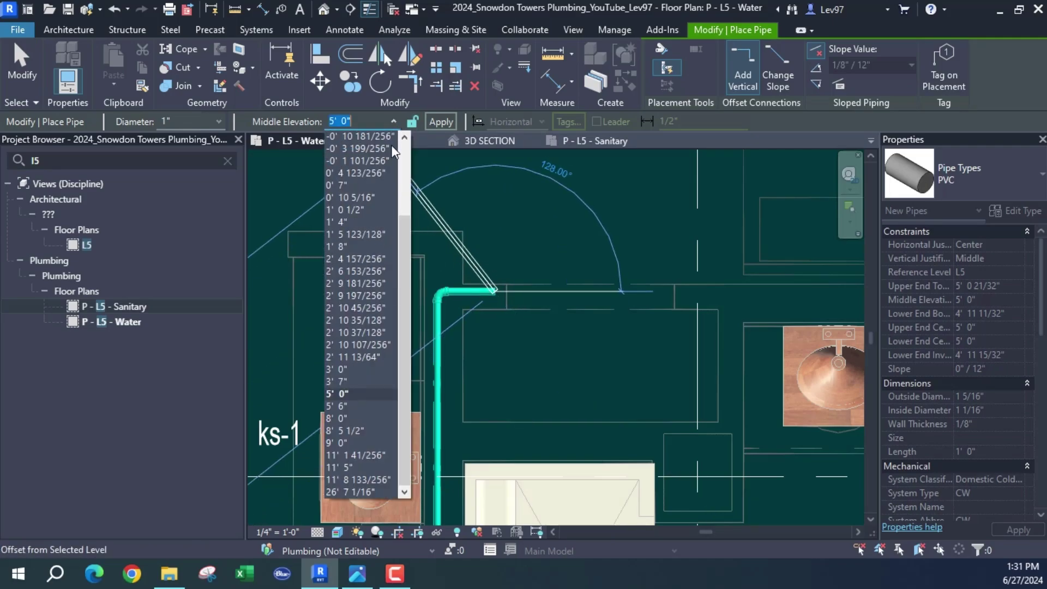
click(337, 442)
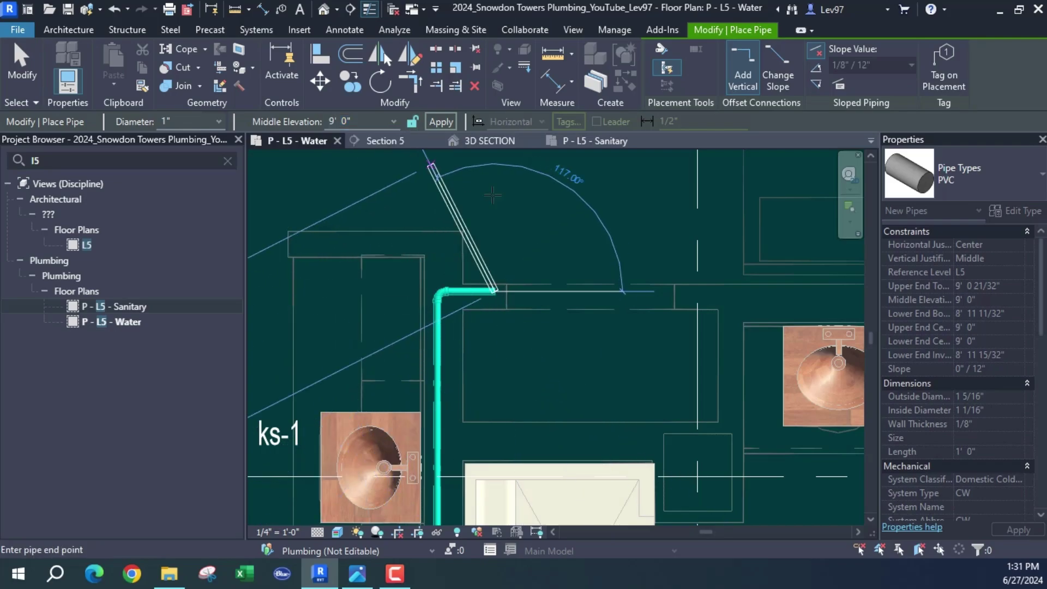
click(765, 292)
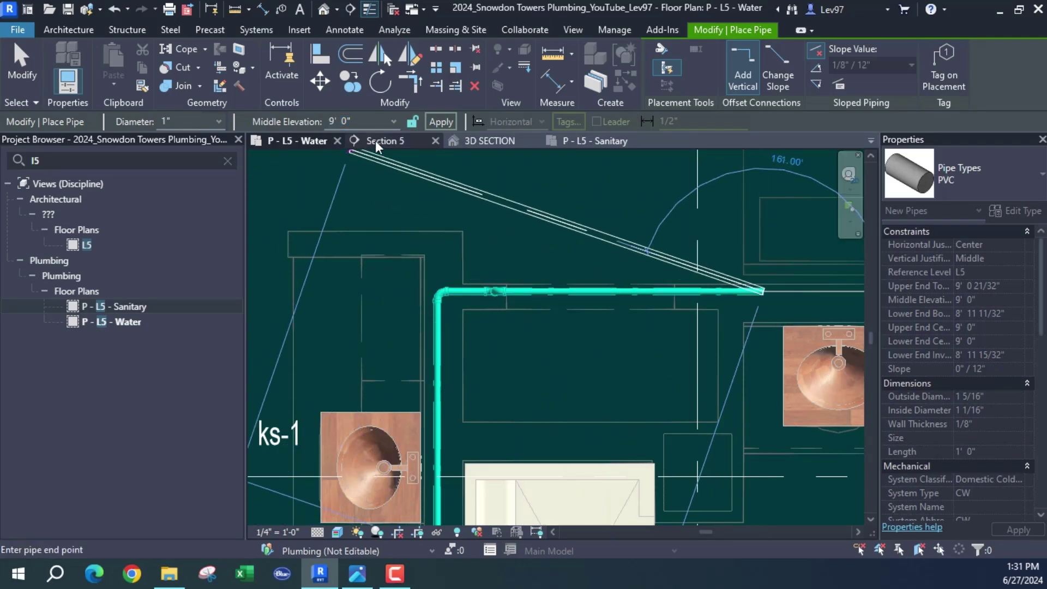
click(394, 120)
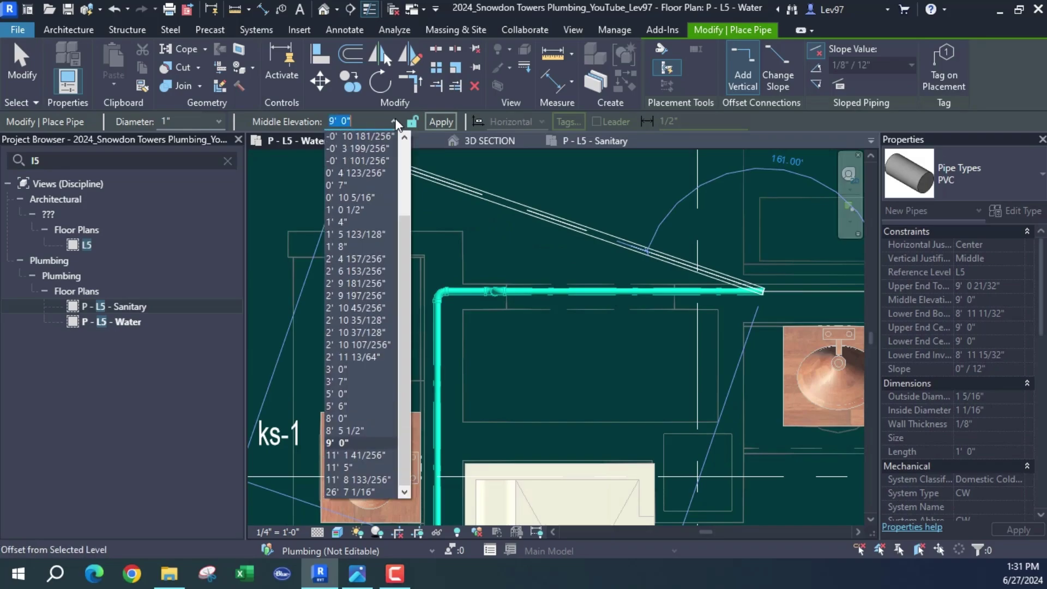
click(352, 394)
middle_drag(539, 338, 295, 341)
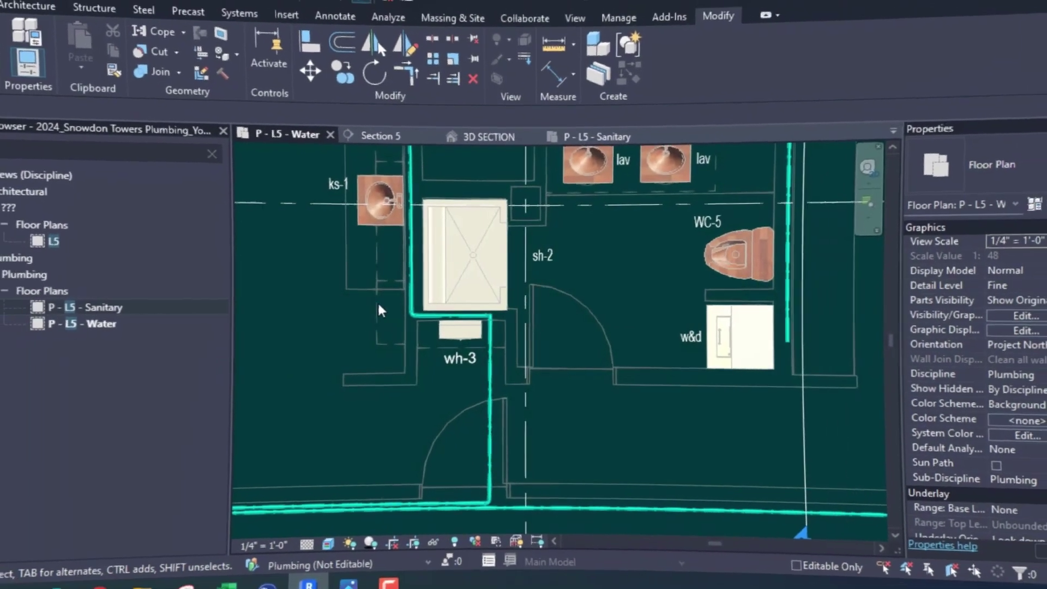
Step: Connect the washer/dryer's domestic cold water connector into the cold-water riser
scroll(415, 311, up, 3)
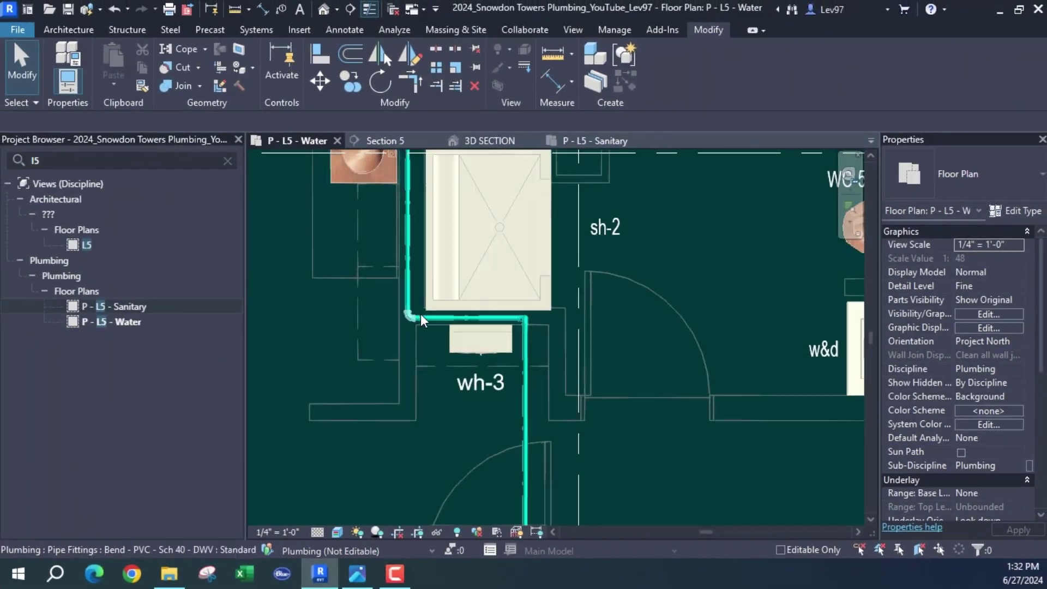
middle_drag(745, 361, 463, 311)
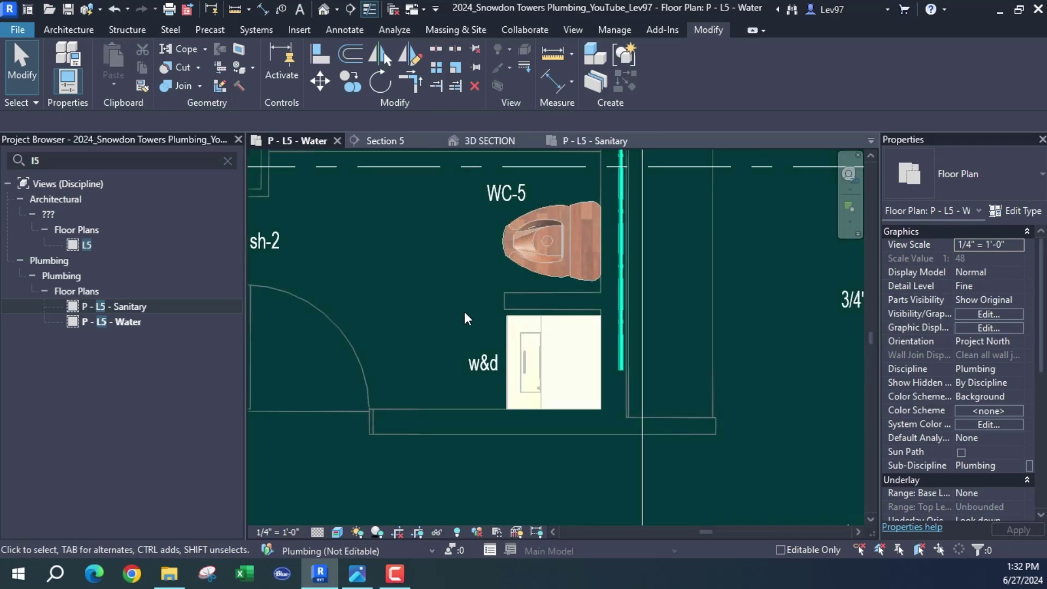
click(534, 341)
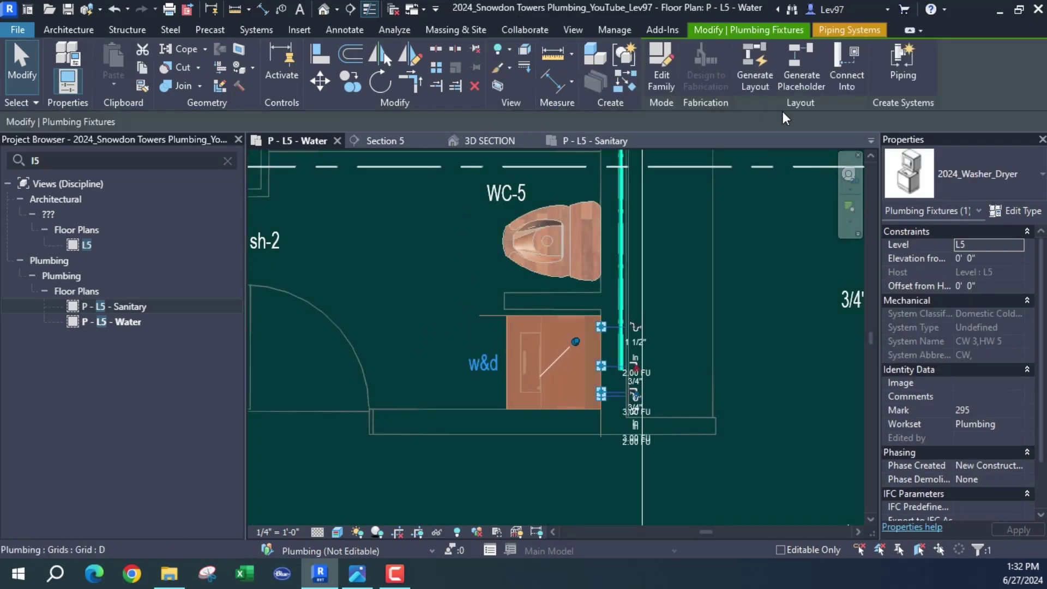
click(842, 80)
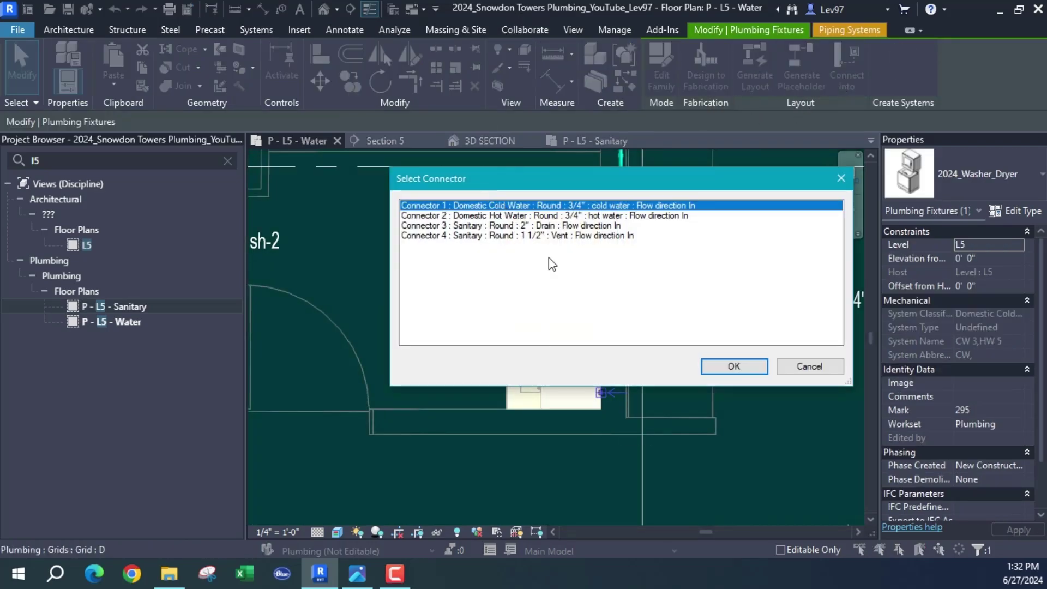
click(739, 363)
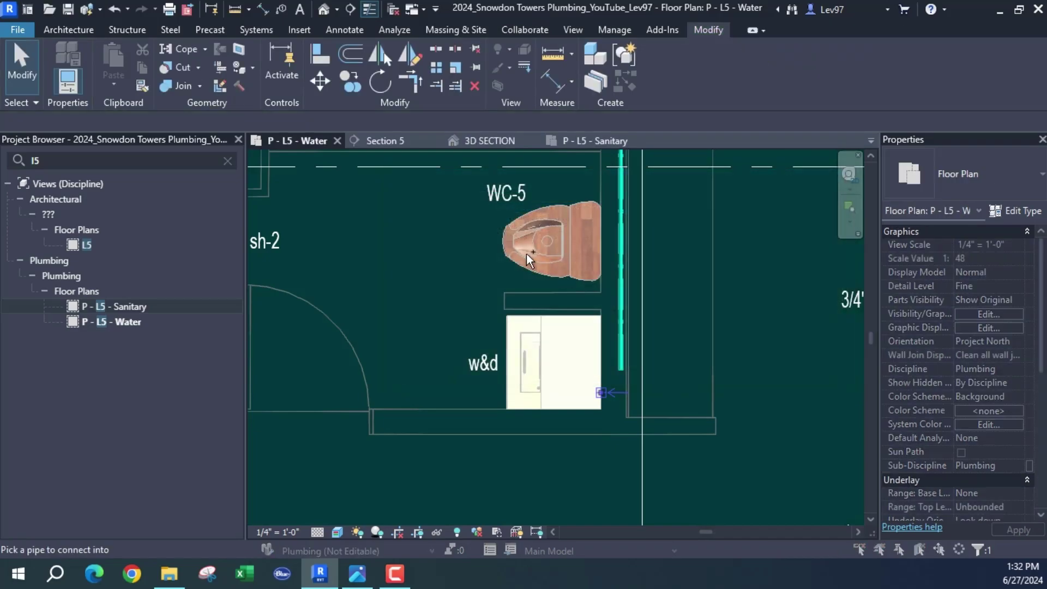
click(619, 295)
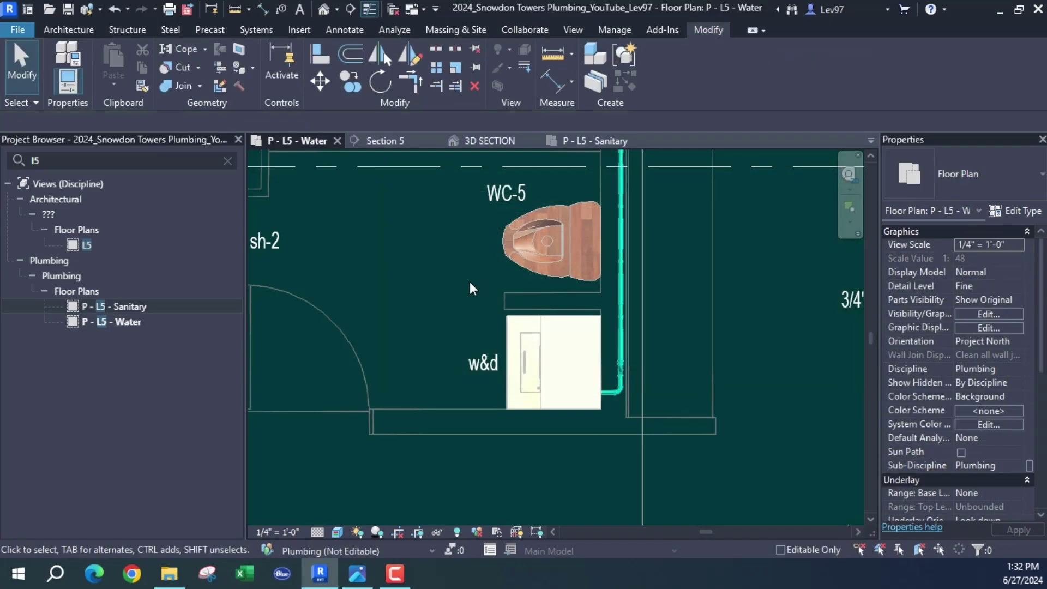
Step: Connect WC-5's domestic cold water connector into the adjacent water pipe
click(514, 259)
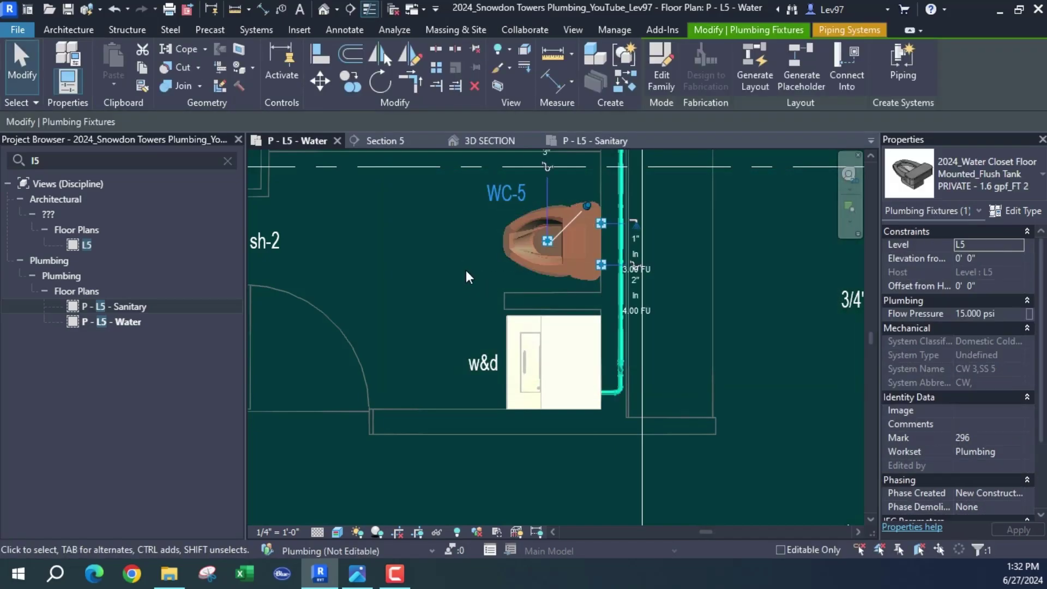
click(850, 75)
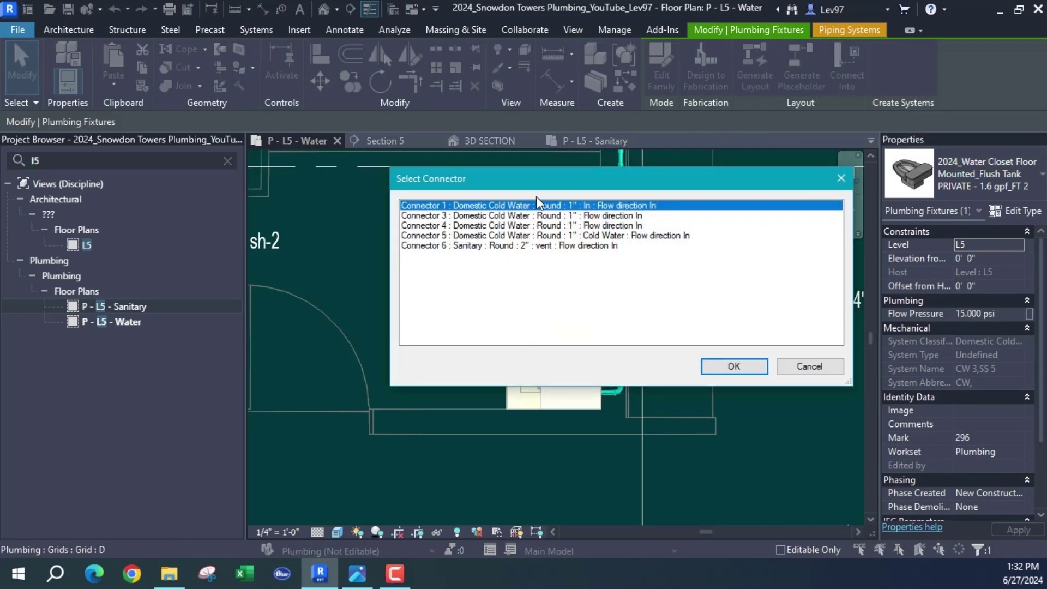
click(734, 365)
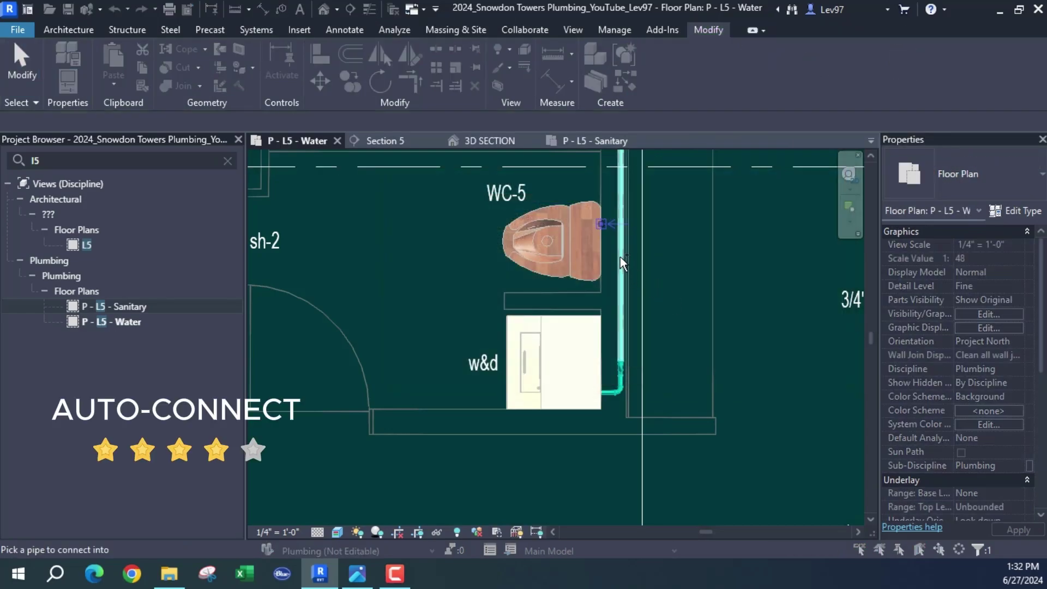
middle_drag(437, 145, 544, 339)
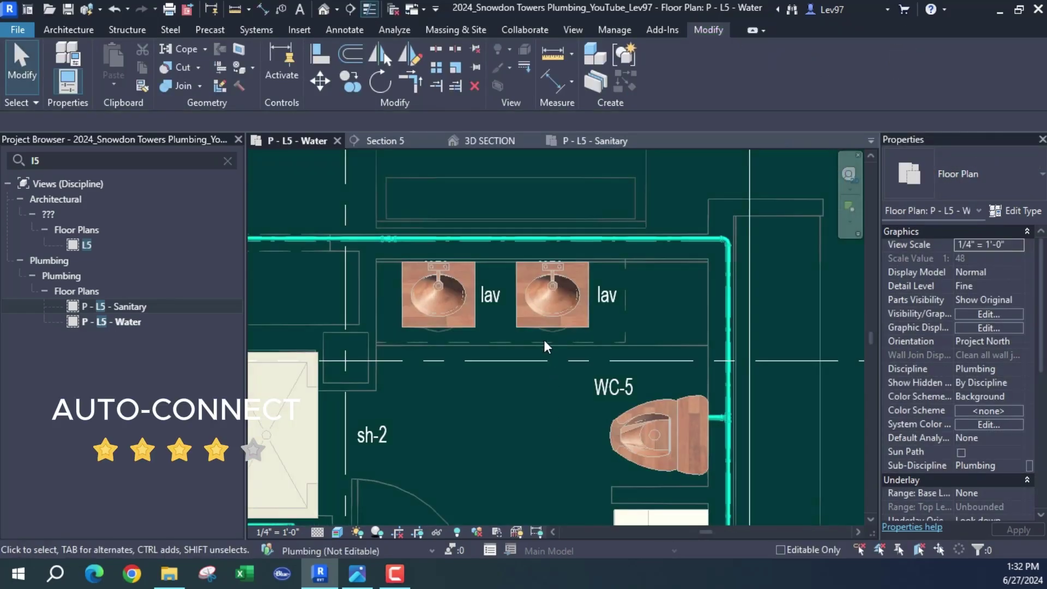
Step: Draw a cold-water branch from the right lavatory's connector up to the water main
click(535, 314)
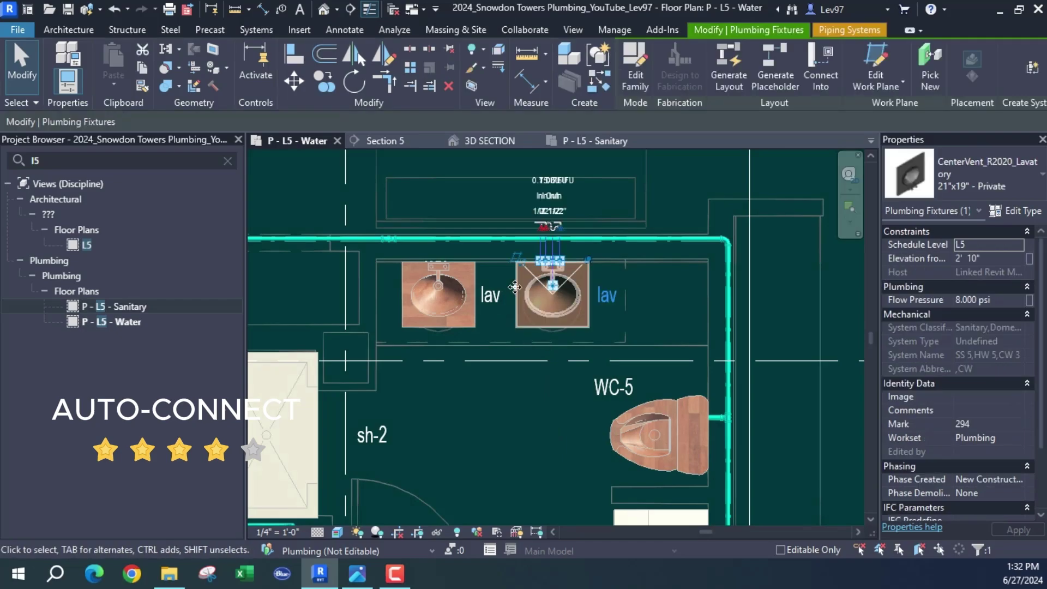
scroll(516, 266, up, 4)
key(Escape)
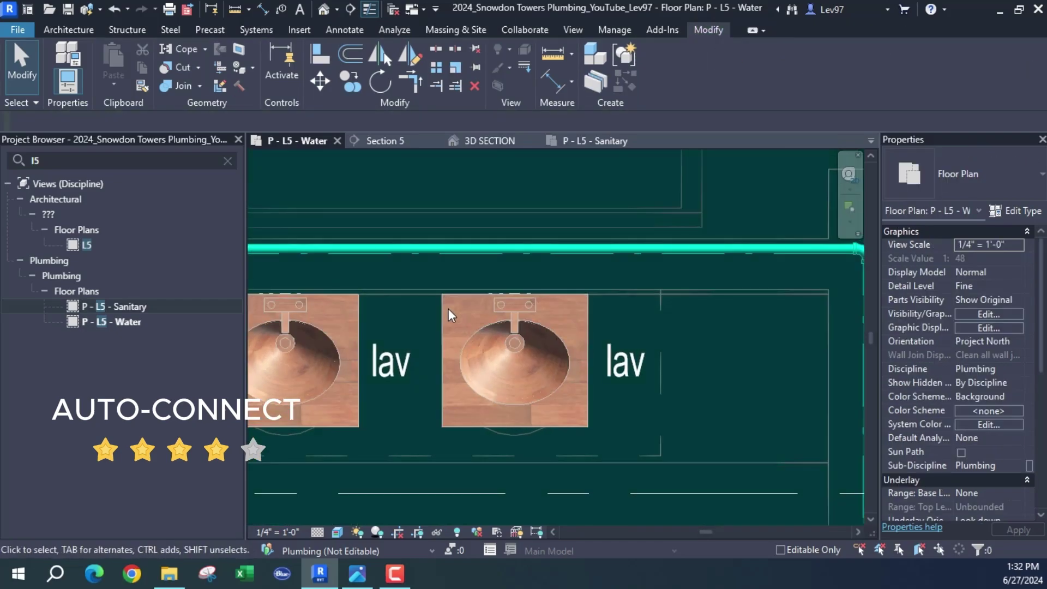
click(448, 310)
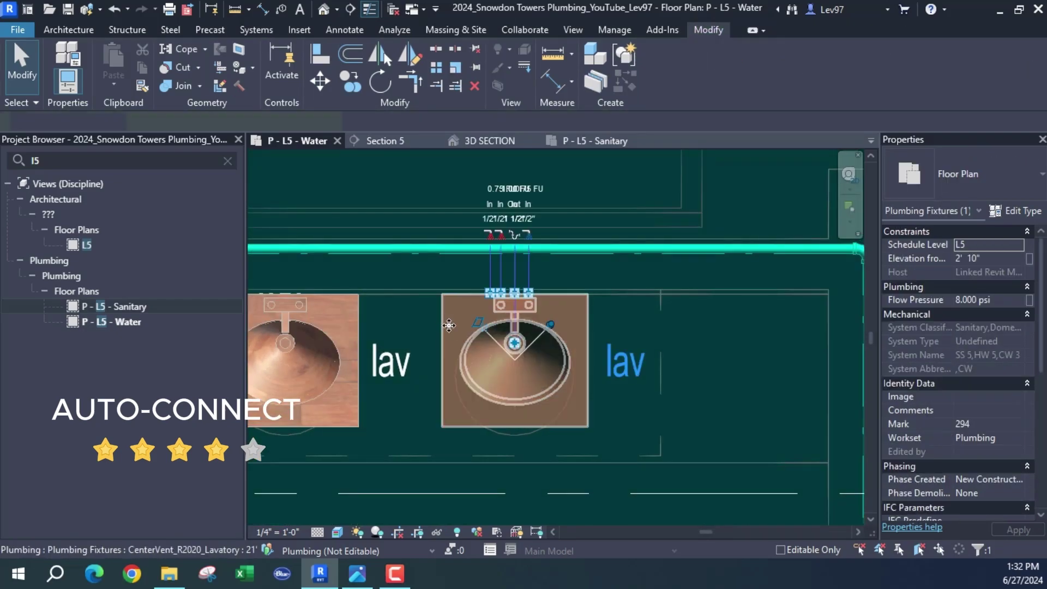
right_click(531, 293)
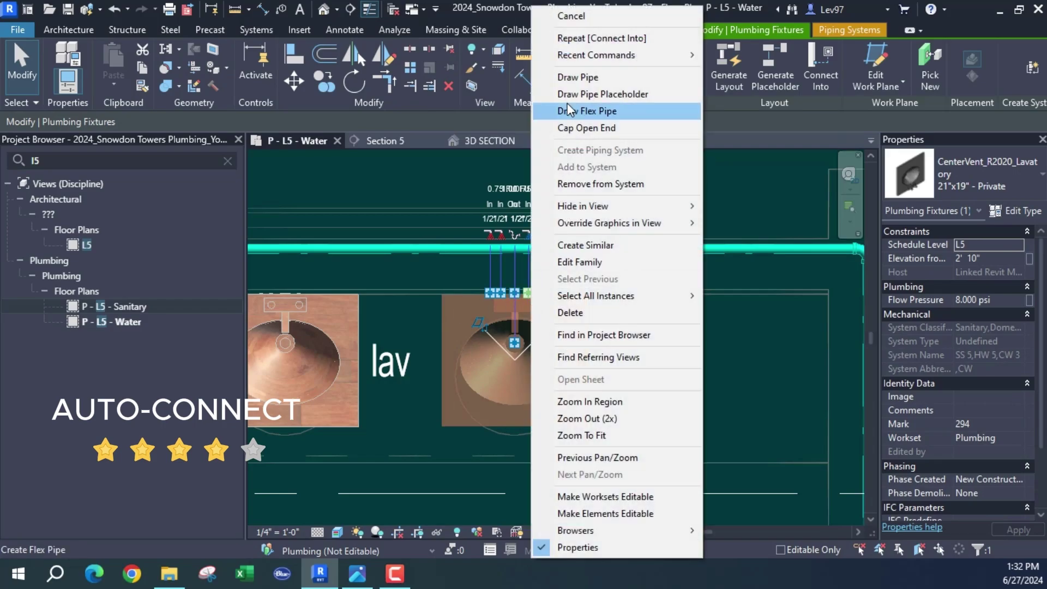
click(578, 77)
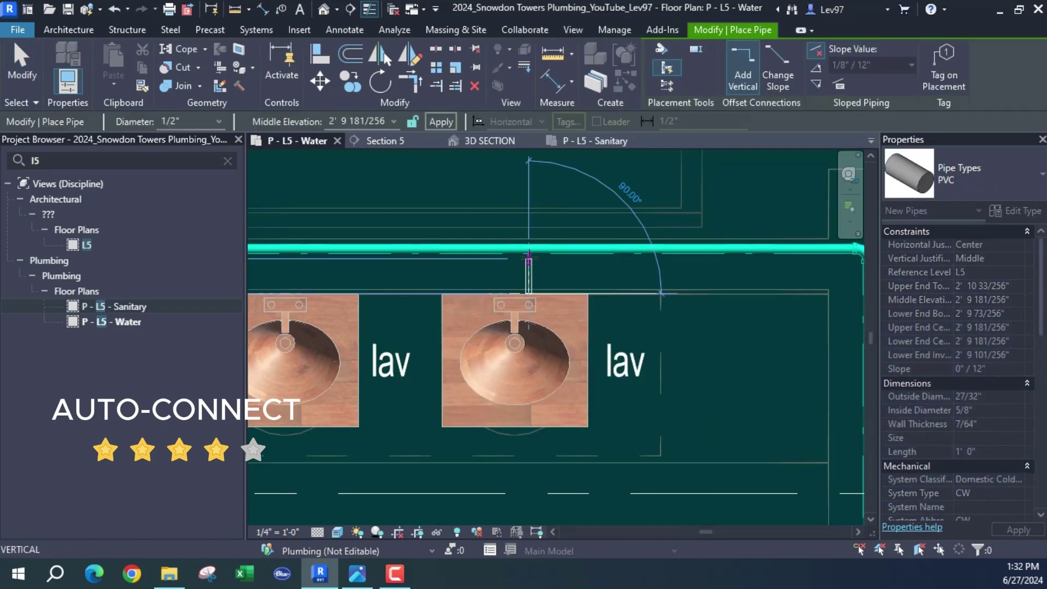
click(471, 282)
middle_drag(431, 279, 603, 281)
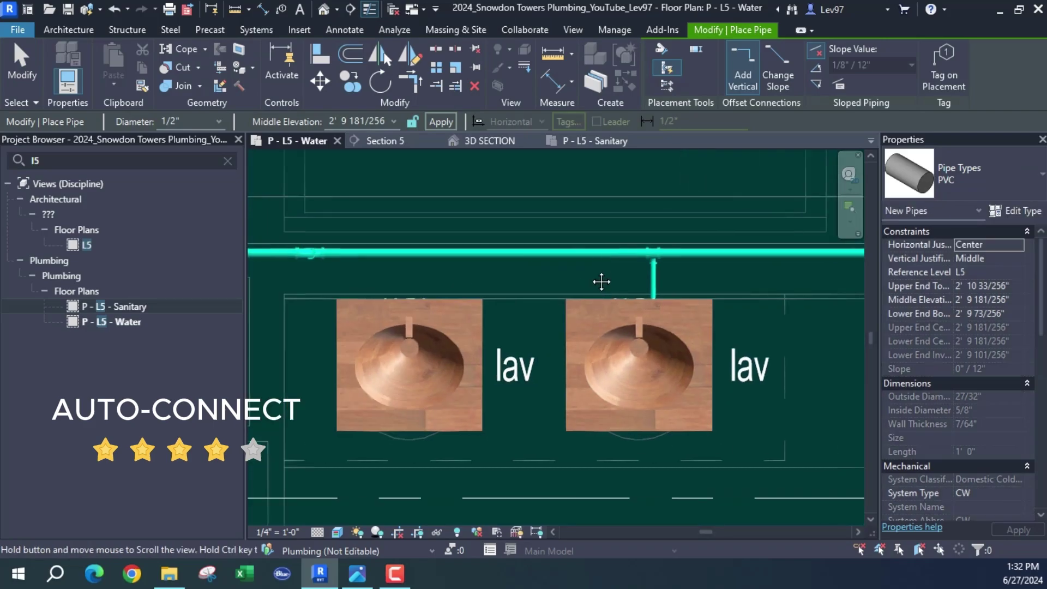
key(Escape)
Step: Connect the left lavatory's Domestic Cold Water connector (Connector 5) into the main
click(502, 319)
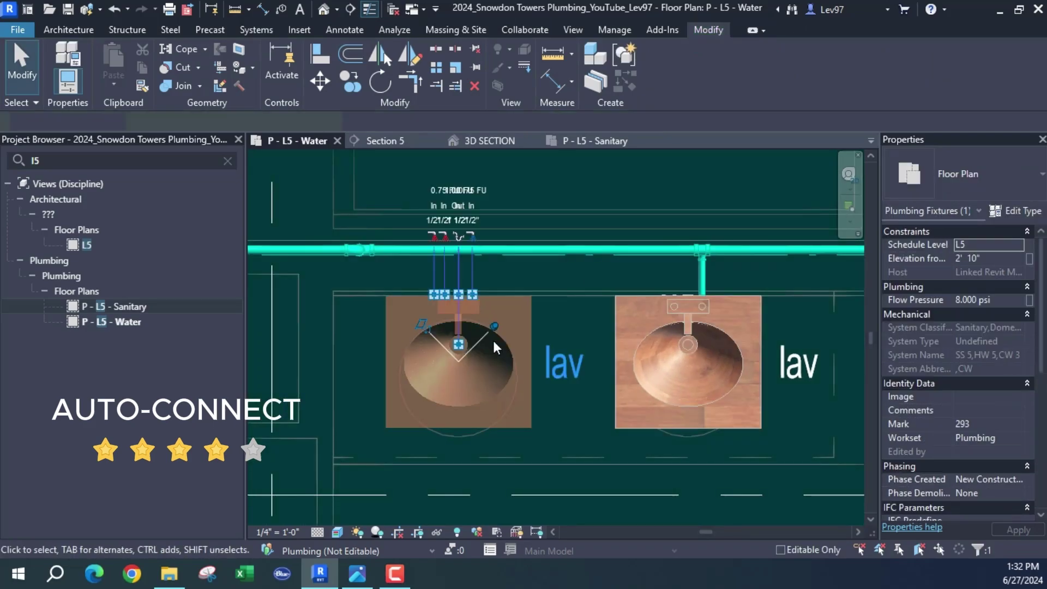
click(818, 90)
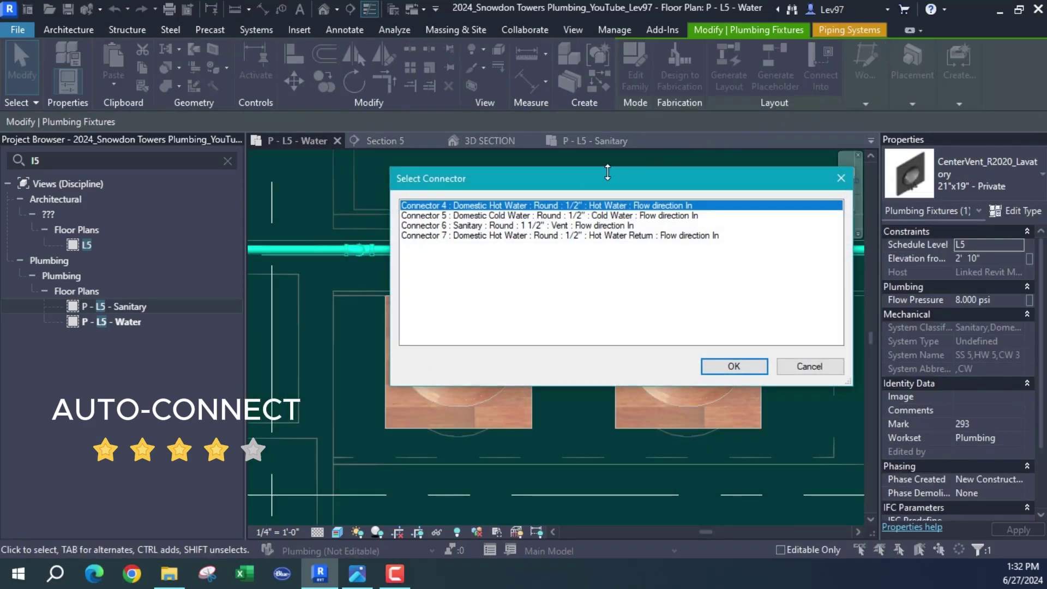
click(516, 216)
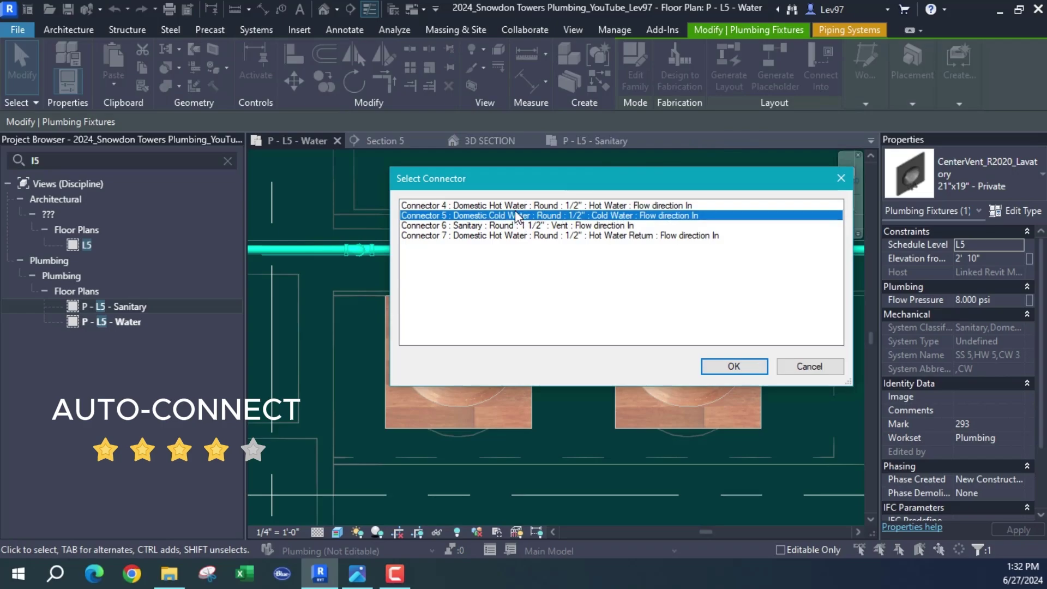
click(748, 371)
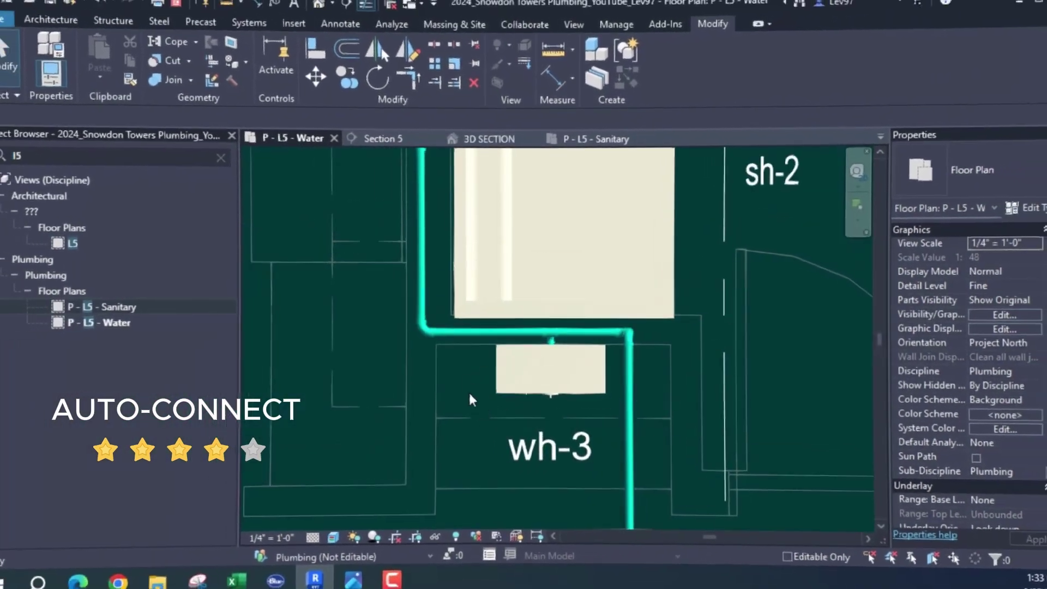
Step: Draw a short pipe matching the one above wh-3, just left of the heater
click(456, 332)
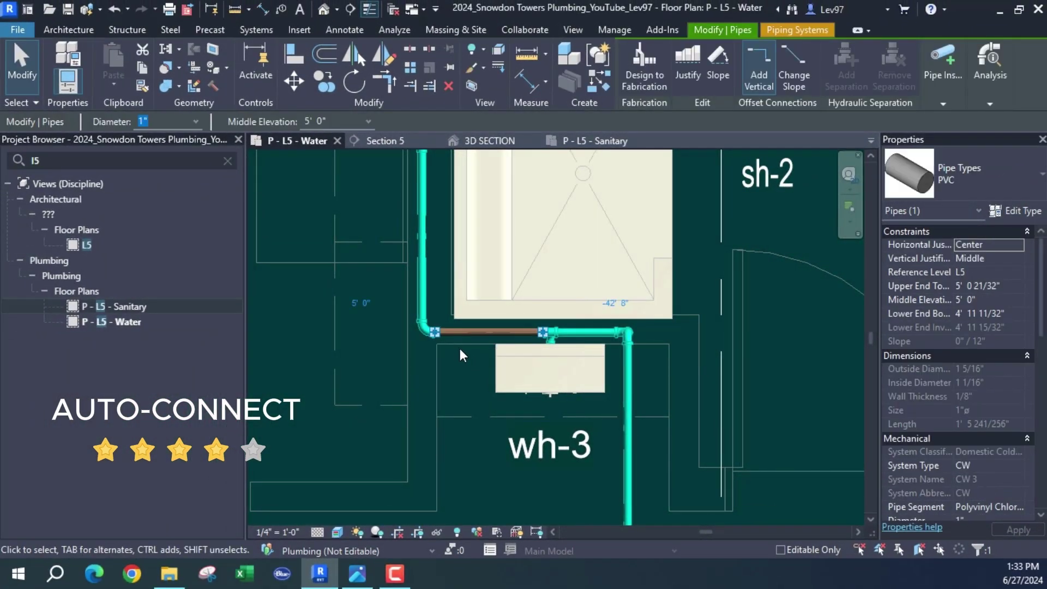
right_click(482, 331)
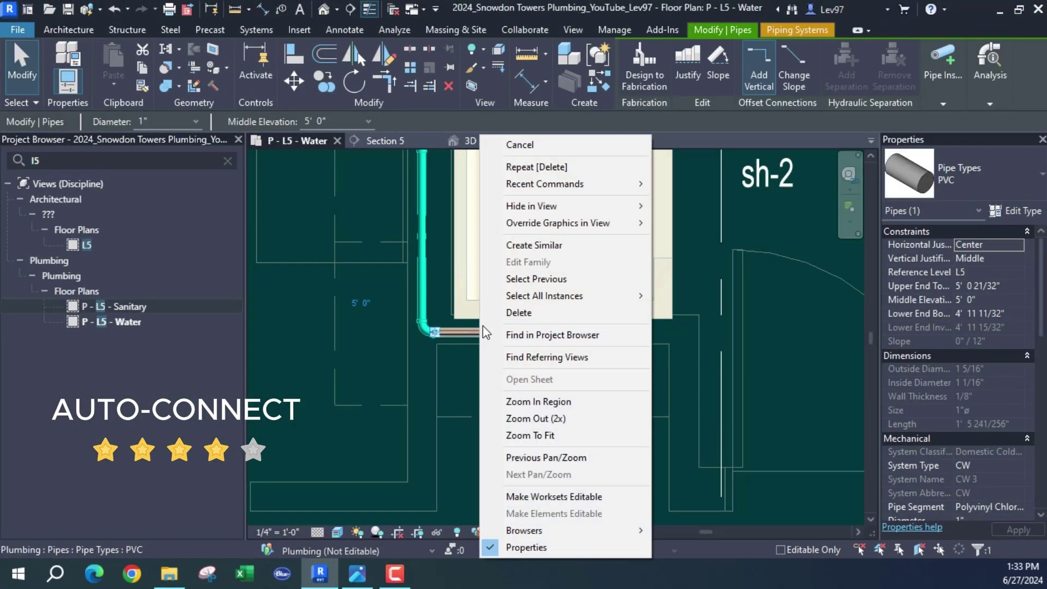
click(537, 247)
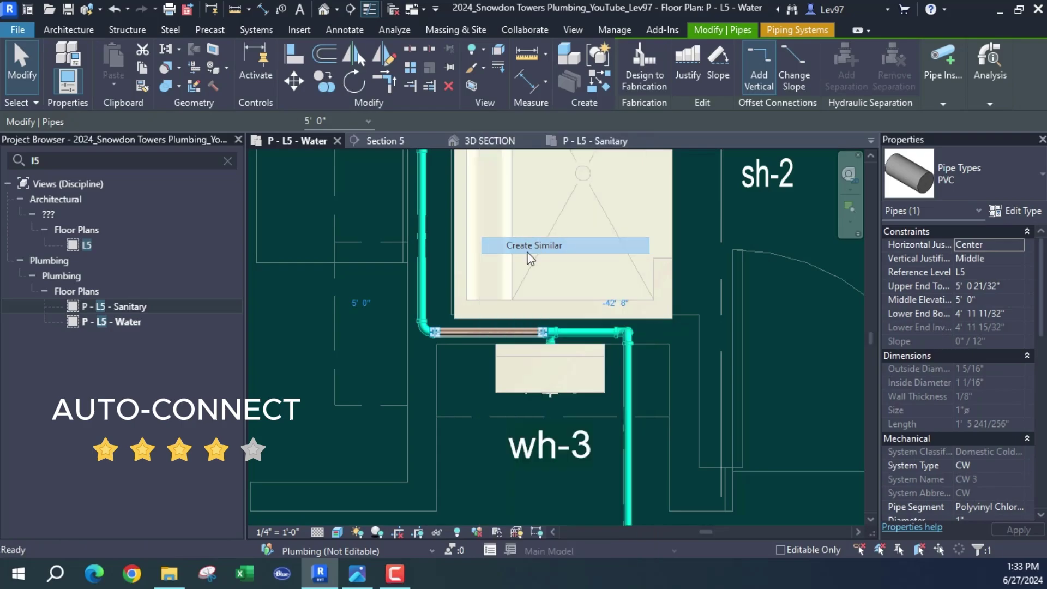
click(445, 364)
click(489, 364)
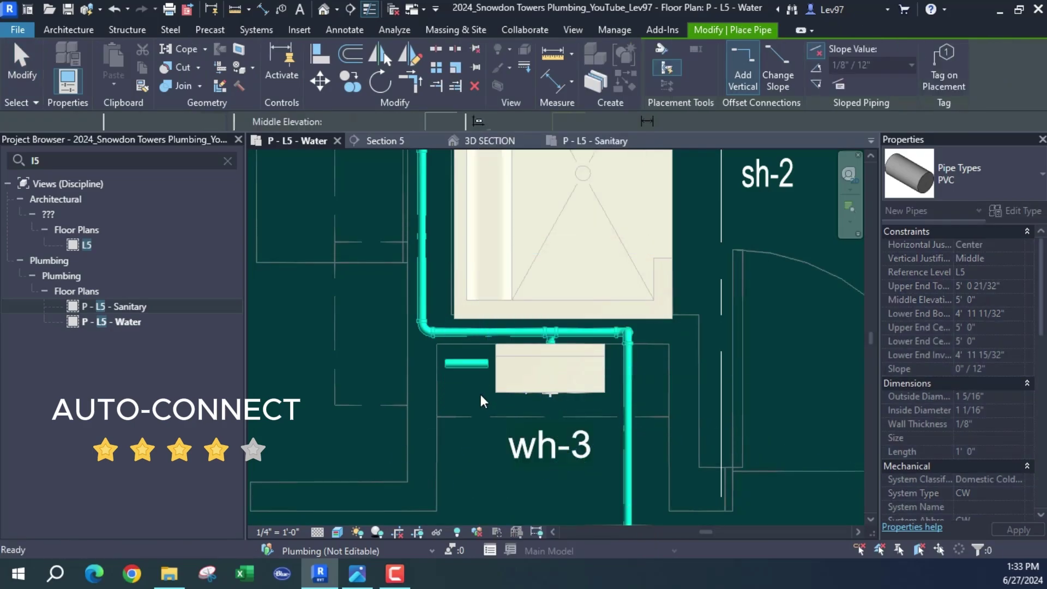
key(Escape)
key(Escape)
Step: Change the short pipe's system type to HW
click(464, 364)
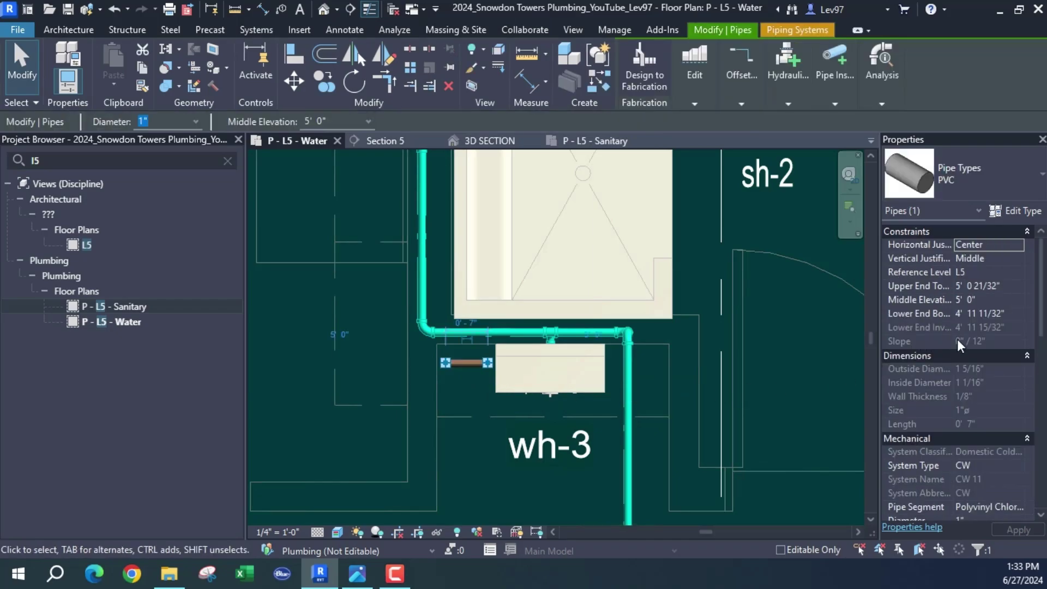
scroll(943, 363, down, 5)
click(979, 328)
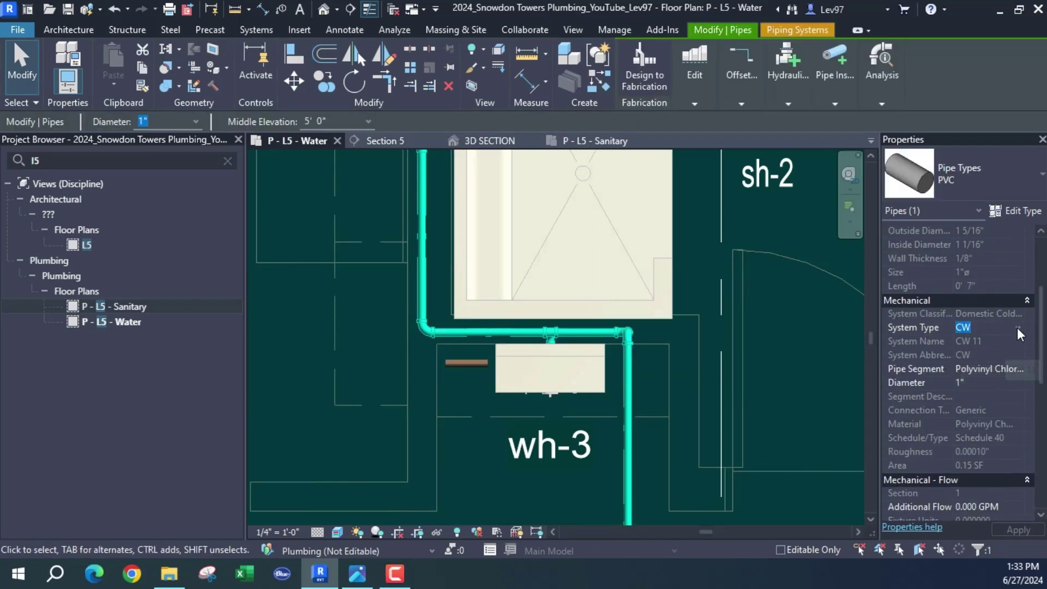
click(1016, 329)
scroll(943, 367, down, 2)
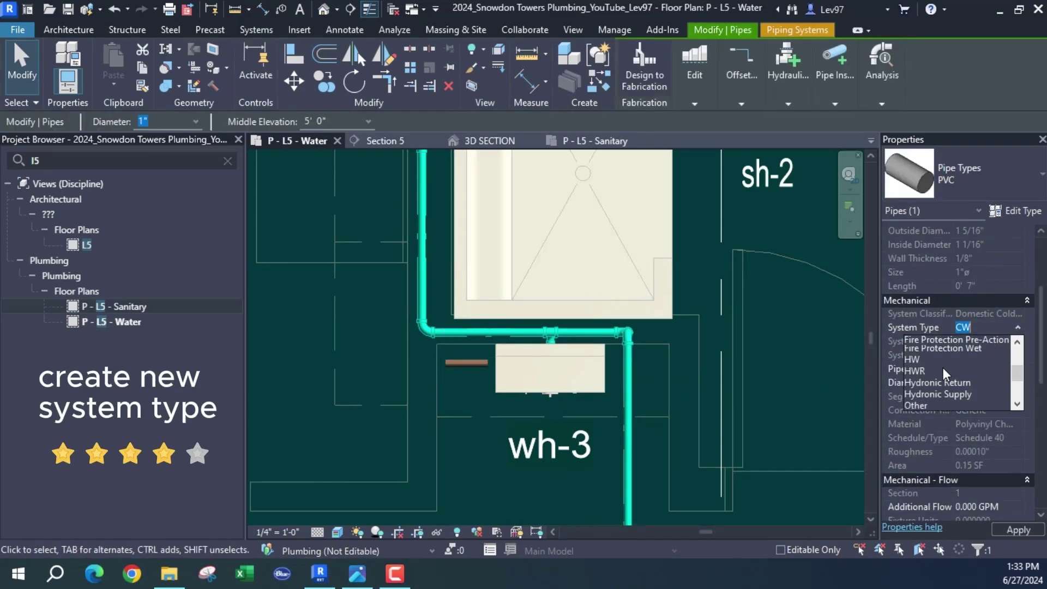
click(918, 353)
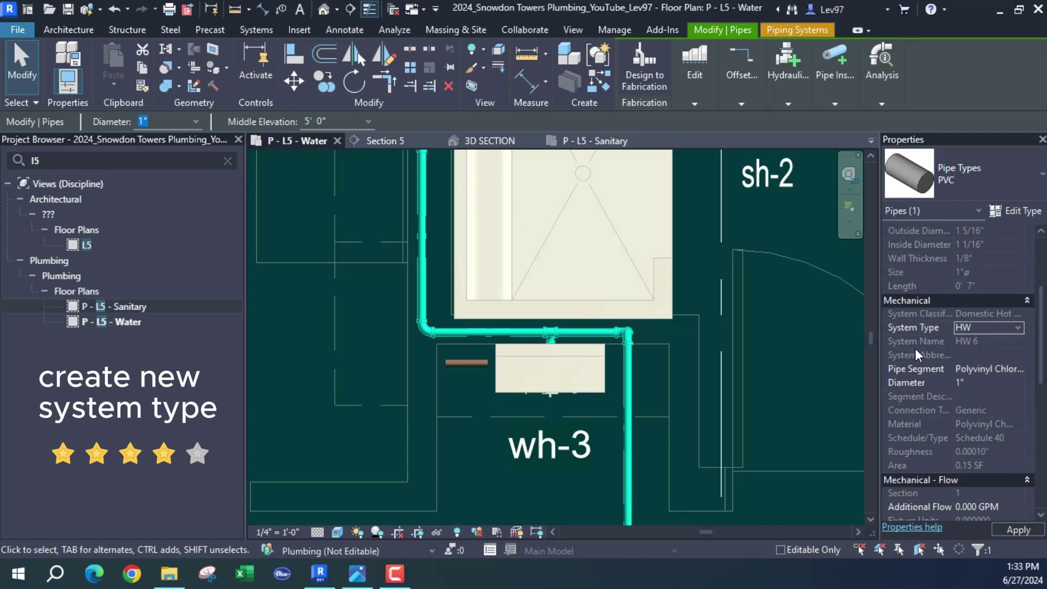
click(387, 372)
Step: Reposition the HW pipe beside the cold-water run, nudging both pipes into place
drag(459, 365, 458, 322)
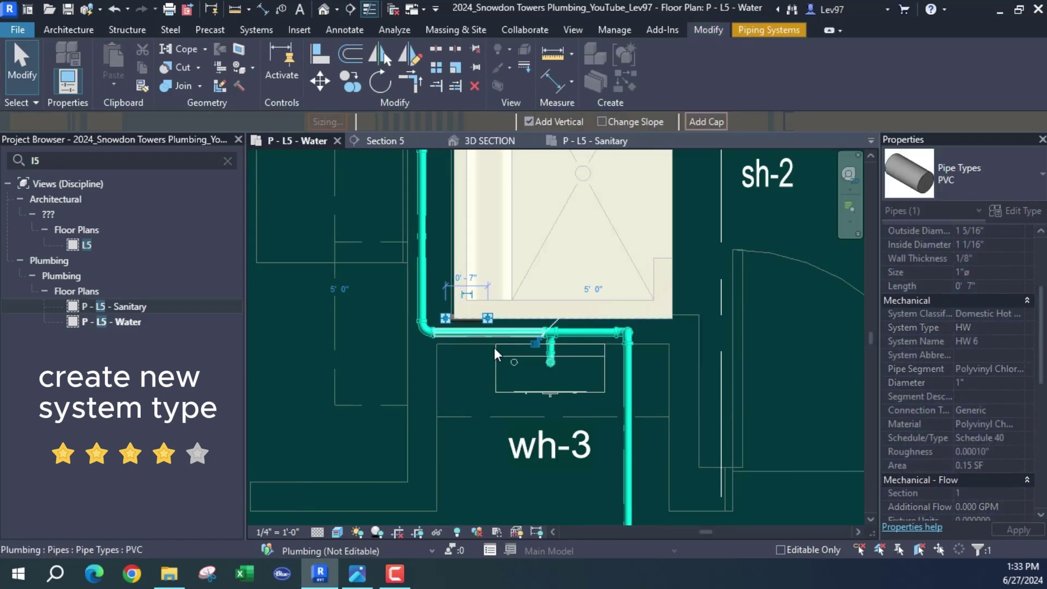
scroll(479, 327, up, 3)
scroll(455, 342, up, 2)
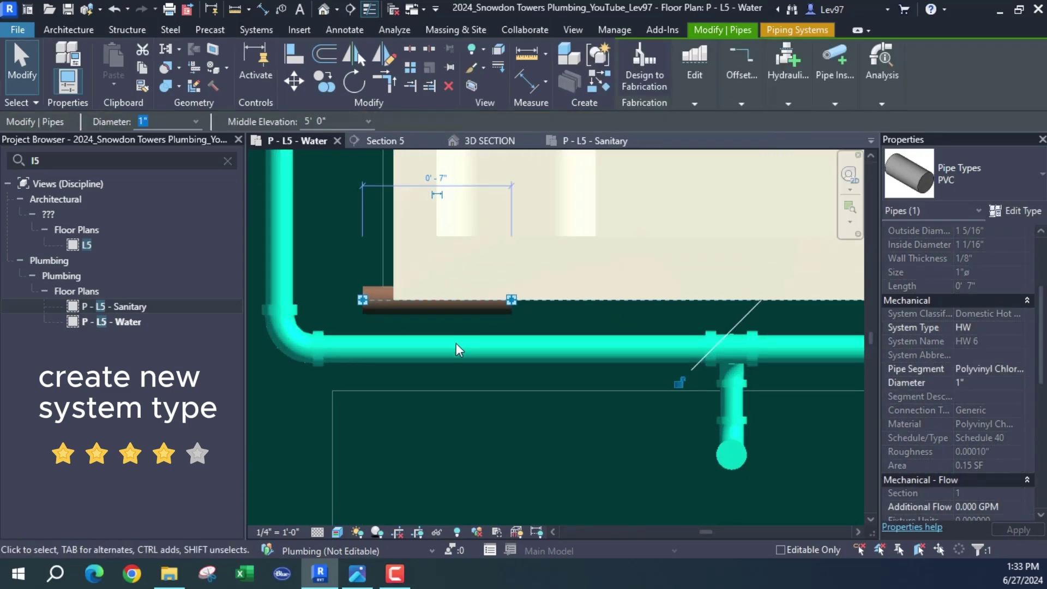
key(Escape)
click(436, 364)
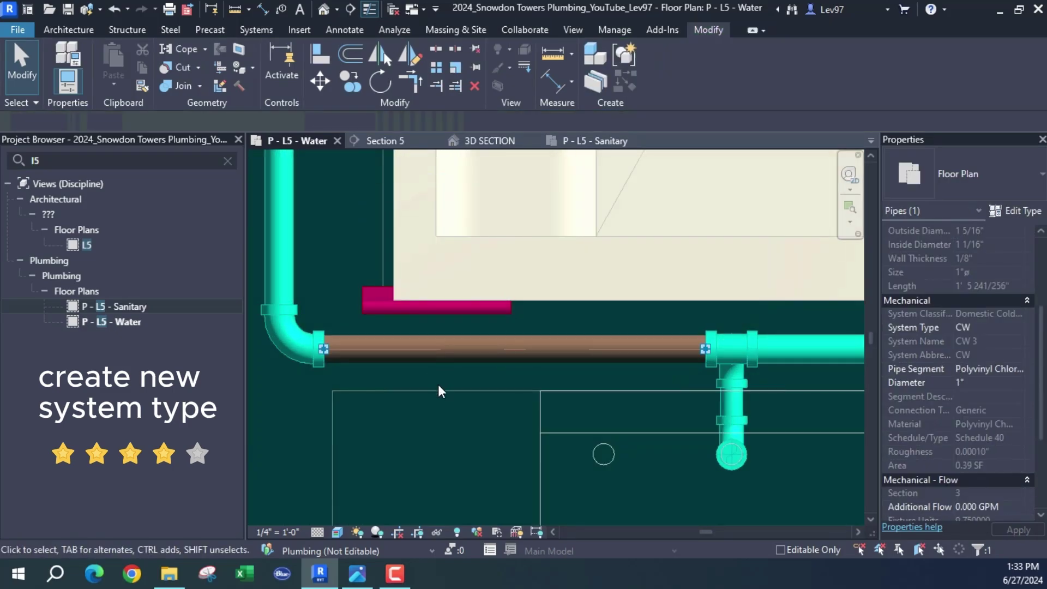
drag(439, 384, 438, 381)
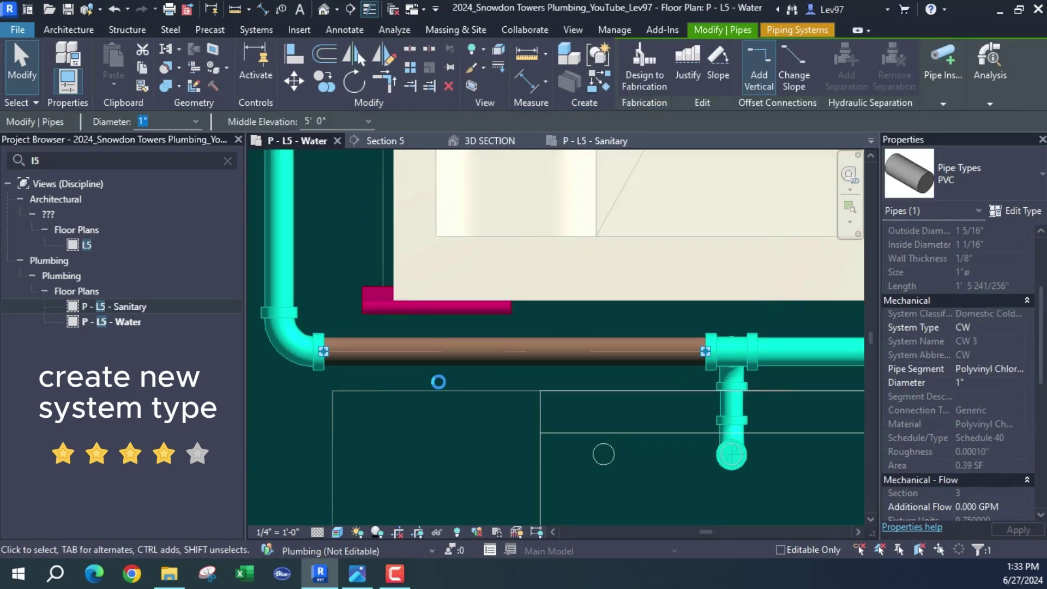
click(398, 308)
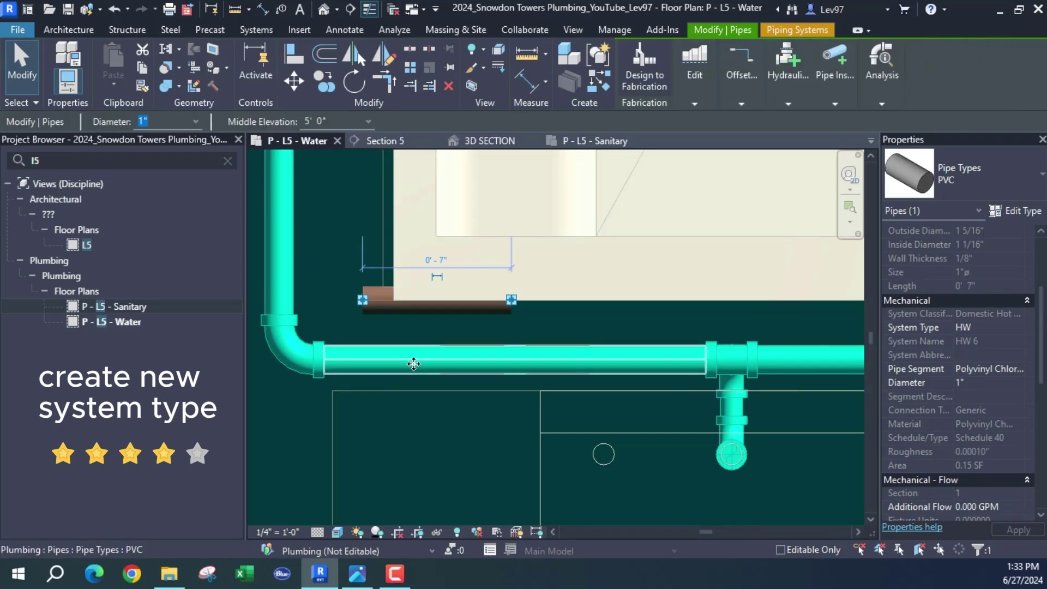
key(Down)
key(Down)
key(Down)
key(Down)
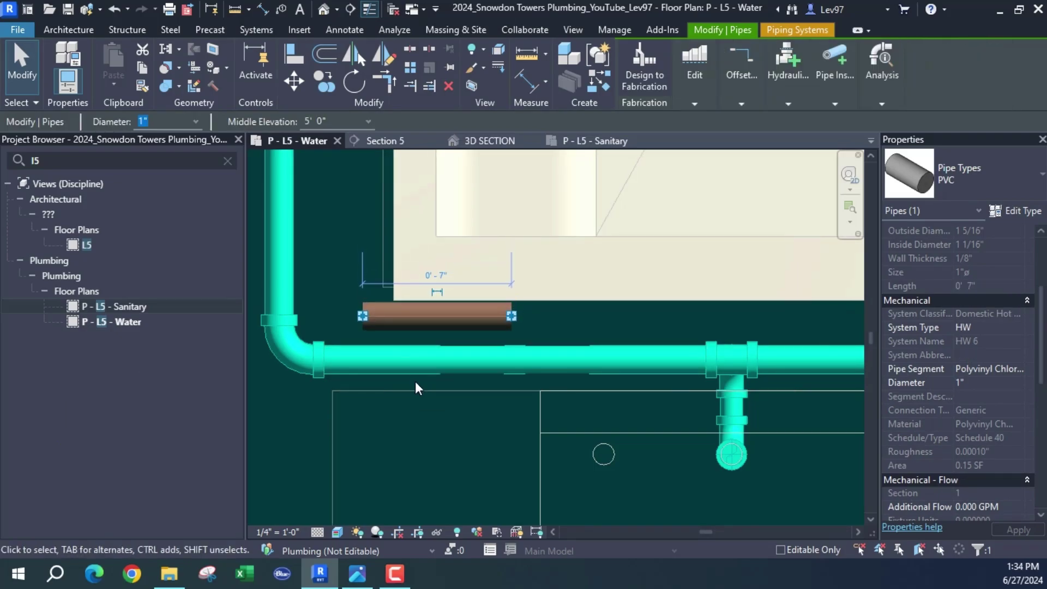
key(Escape)
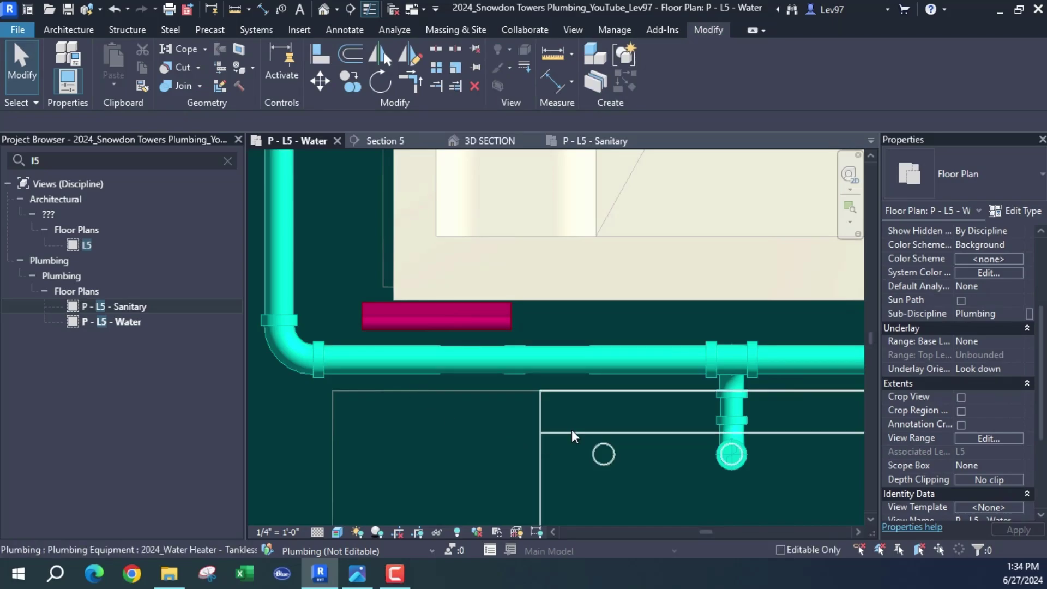
Step: Connect wh-3's 3/4" Domestic Hot Water outlet (Connector 2) into the magenta HW pipe
click(573, 431)
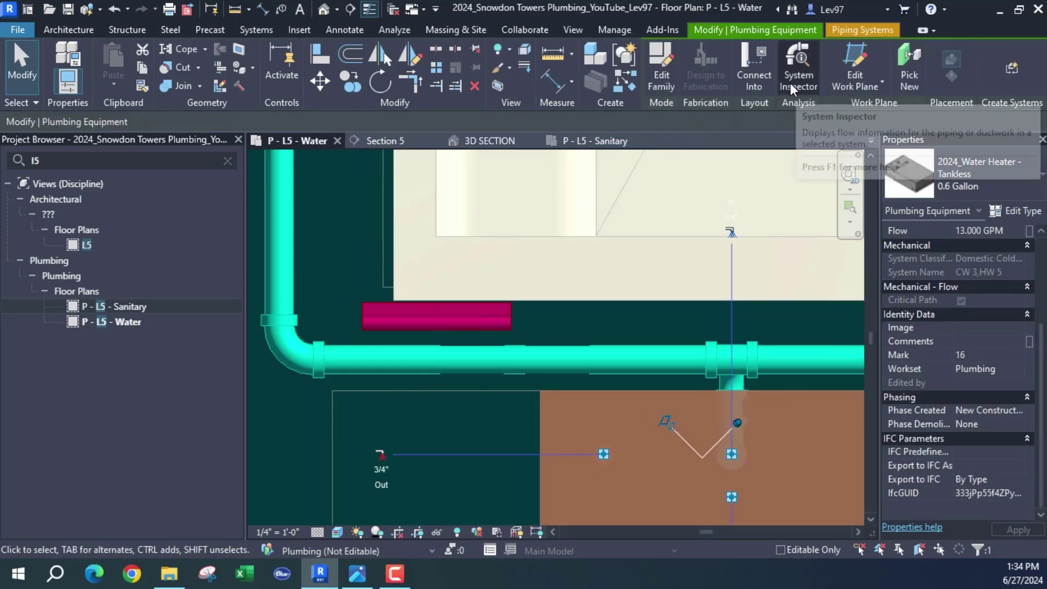
click(754, 73)
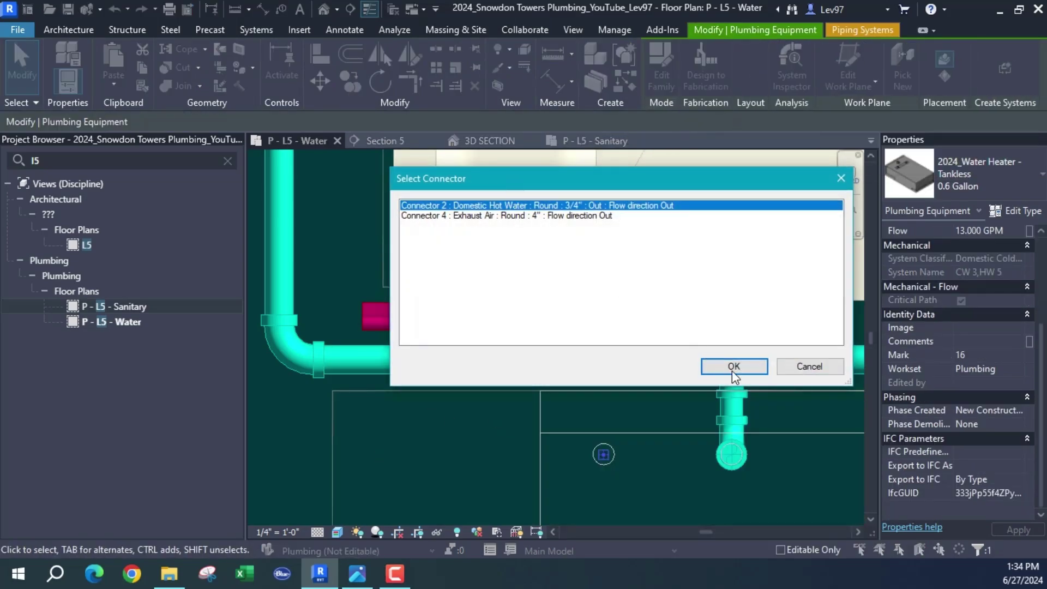
click(735, 366)
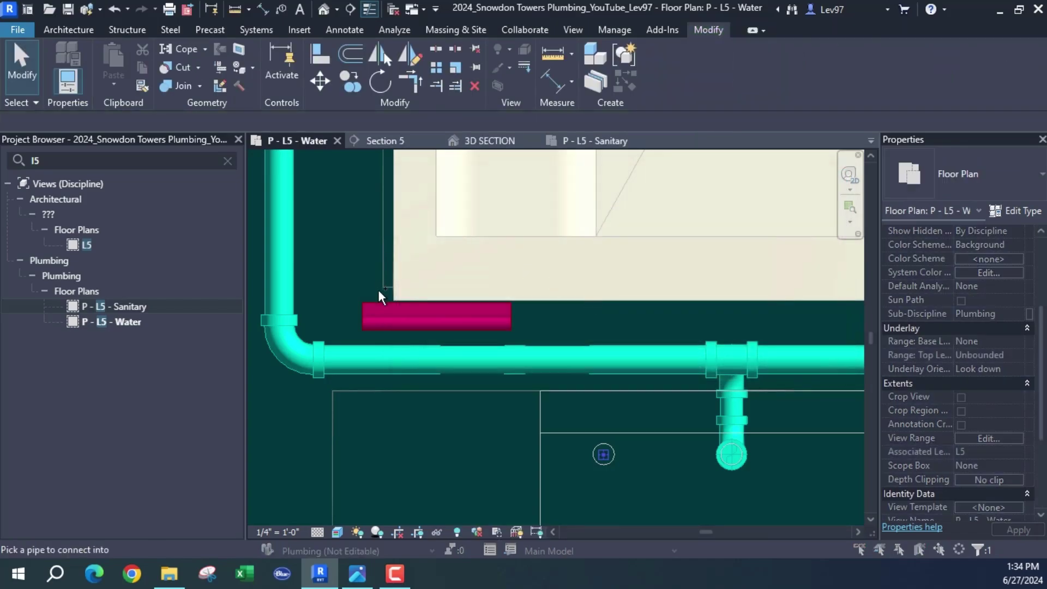
click(400, 329)
scroll(352, 264, down, 2)
middle_drag(351, 266, 423, 279)
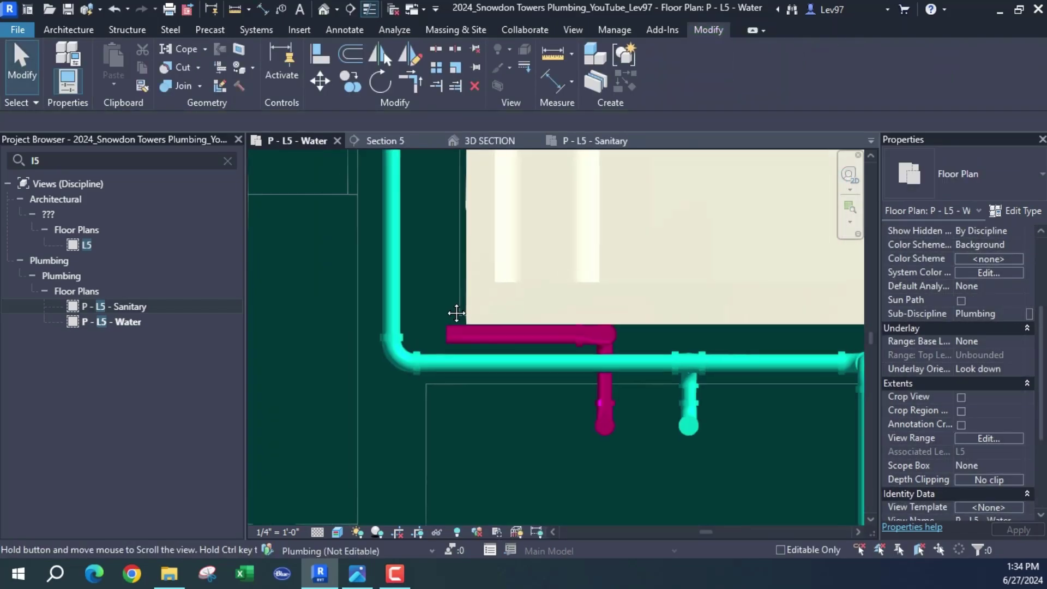
Step: Continue drawing hot-water pipe from the short HW pipe
click(466, 347)
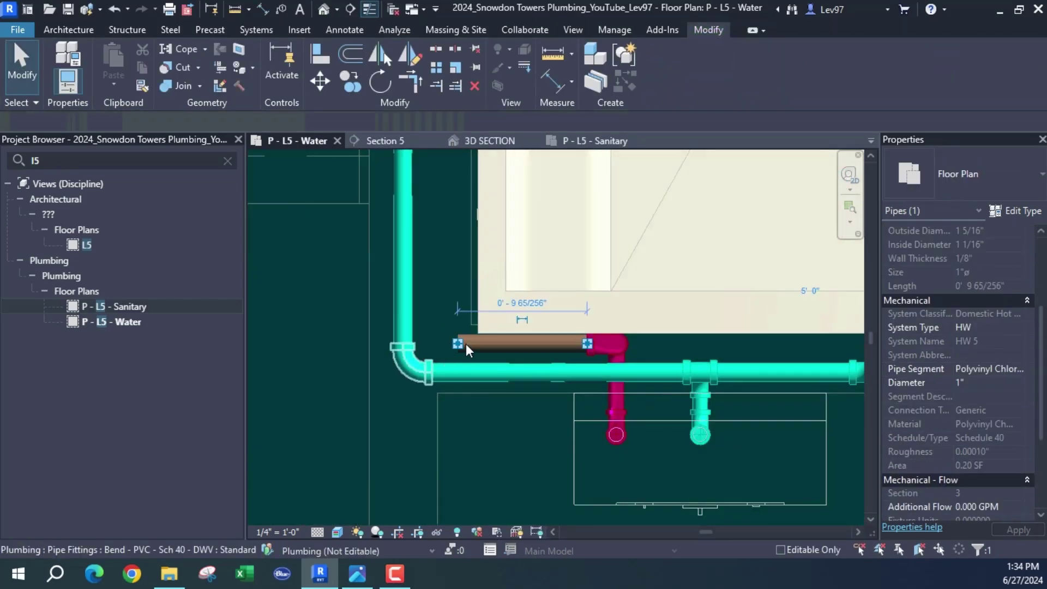
right_click(456, 343)
click(499, 133)
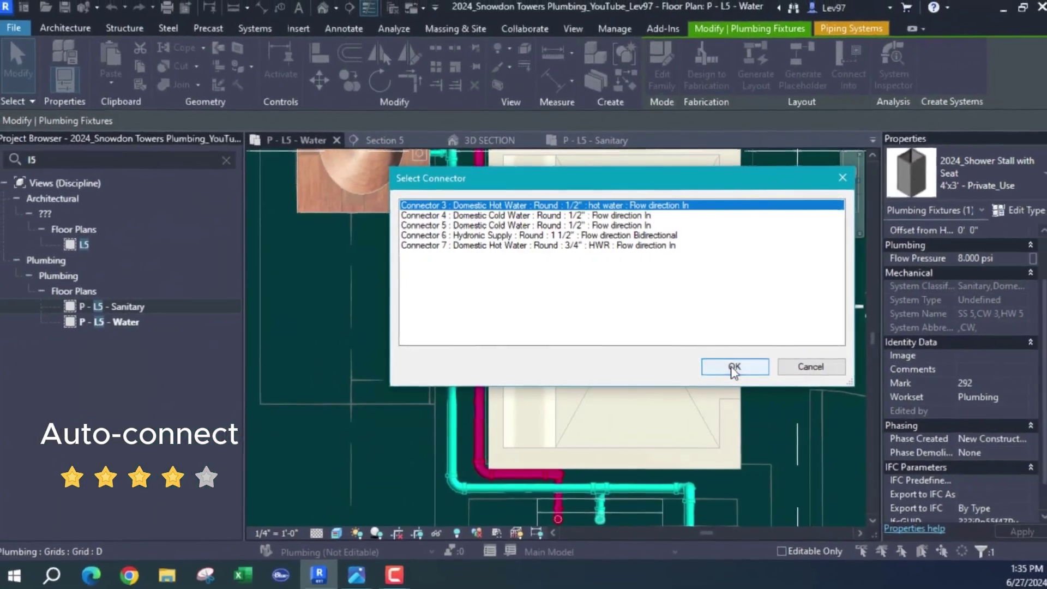
Step: Cancel a failed hot-water connection and nudge the vertical HW pipe slightly left
click(738, 368)
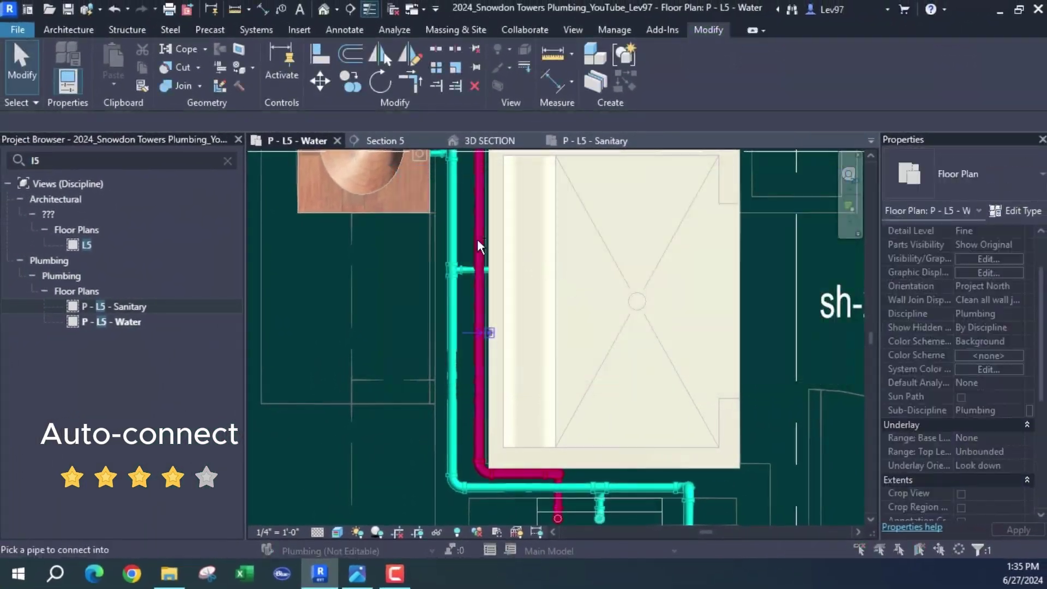
click(475, 384)
key(Escape)
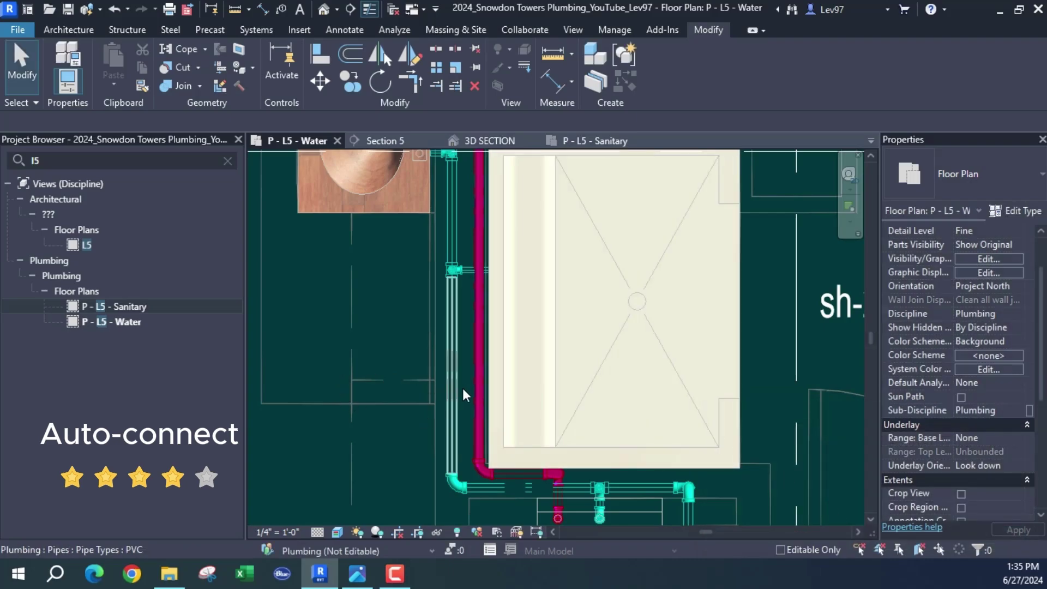
click(476, 391)
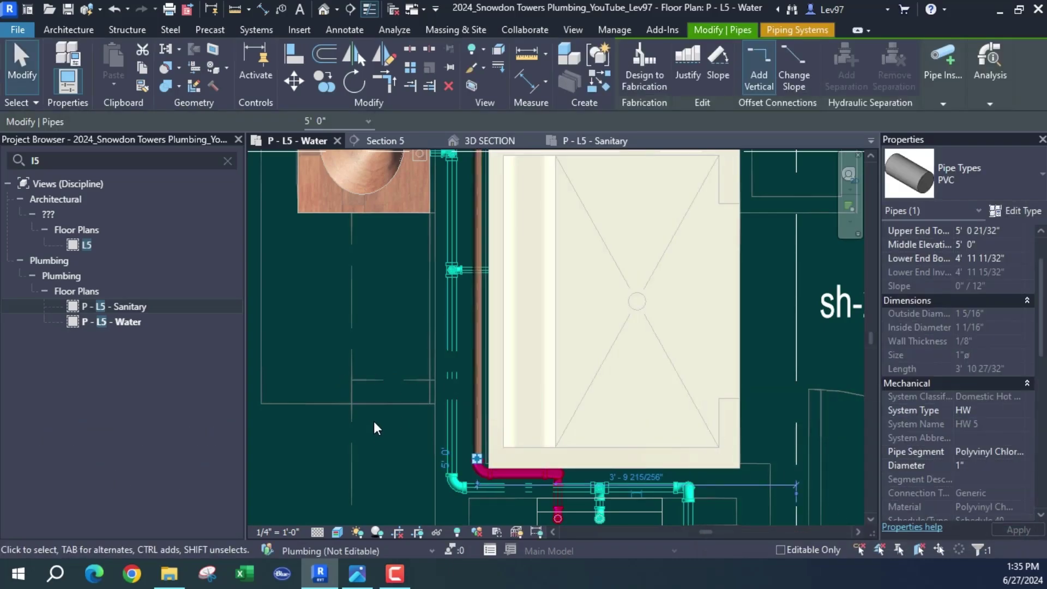
key(Left)
key(Left)
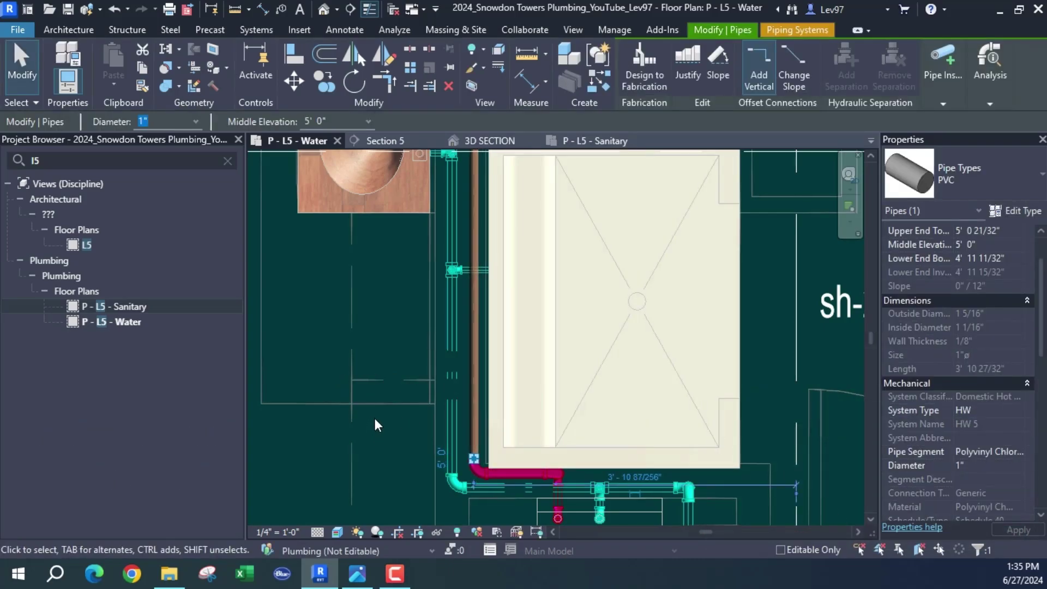
click(375, 418)
Step: Connect the shower stall's Domestic Hot Water inlet (Connector 3) into the HW pipe
click(594, 391)
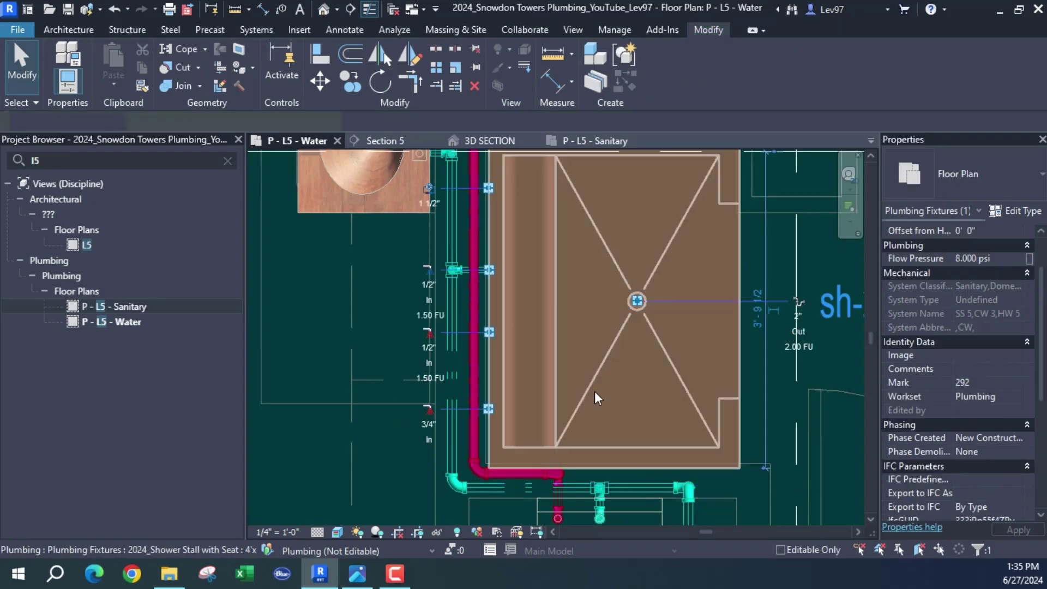
click(840, 80)
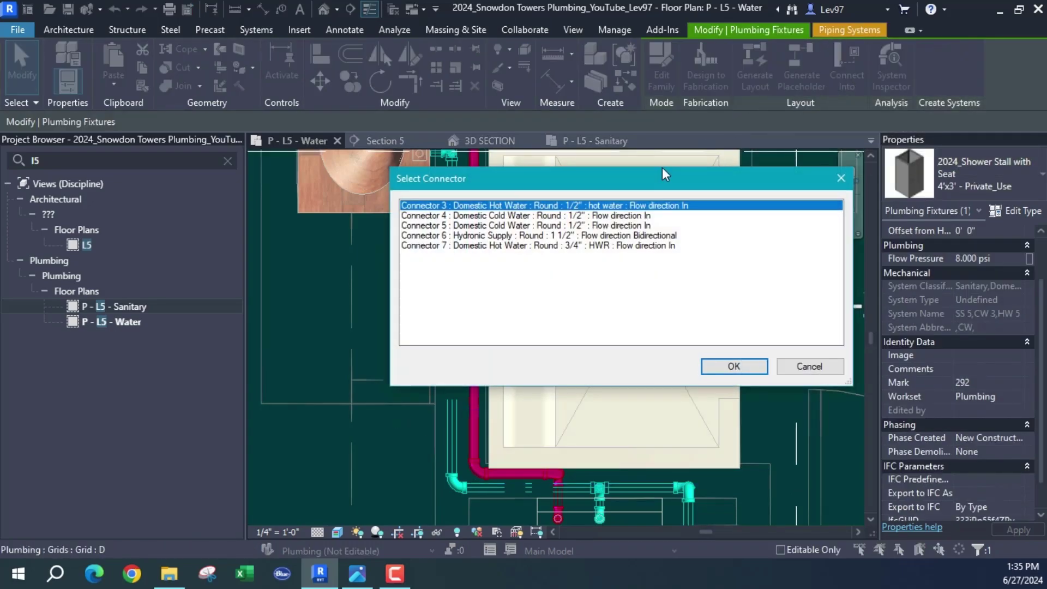
click(740, 367)
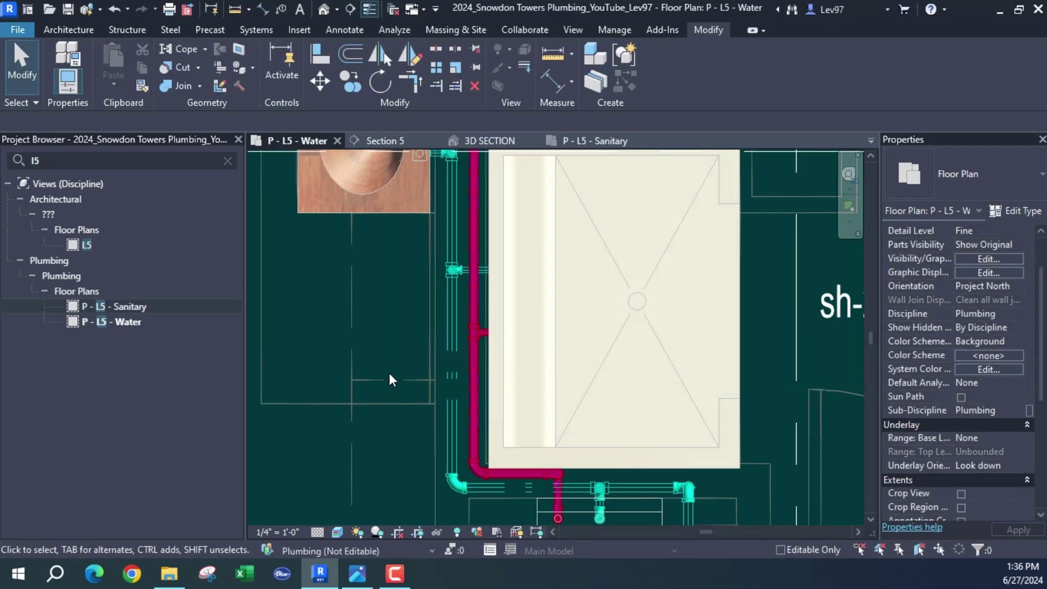
scroll(388, 377, down, 3)
middle_drag(387, 368, 347, 298)
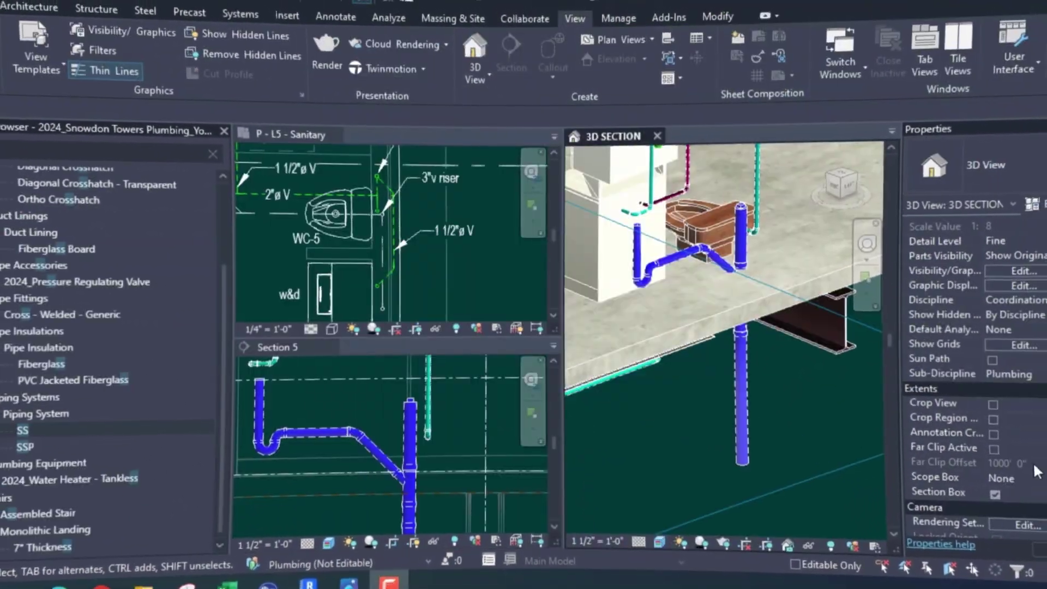
scroll(659, 303, down, 5)
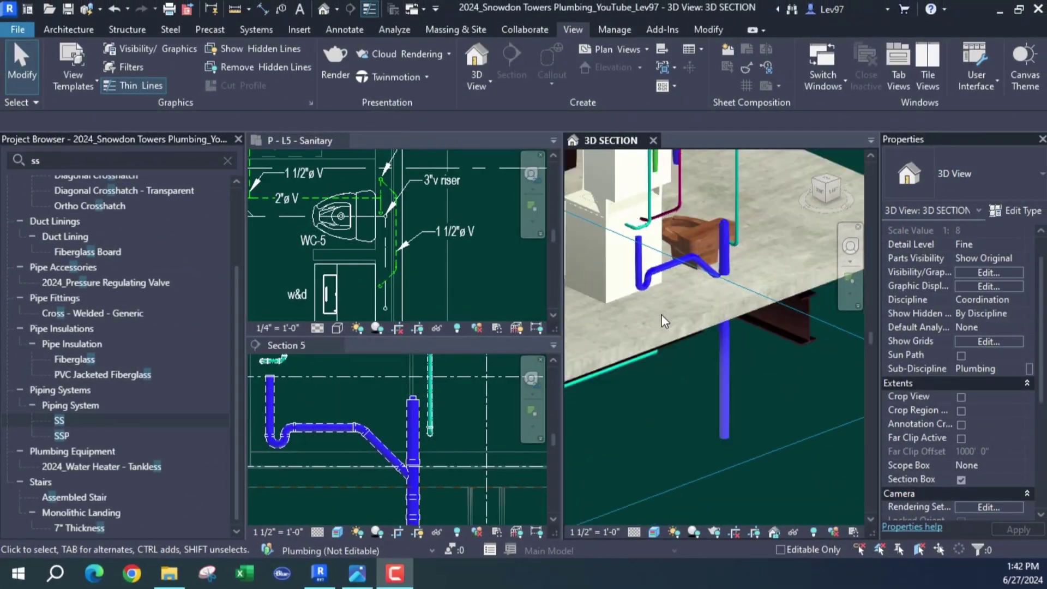
mouse_move(659, 306)
shift+middle_down()
mouse_move(663, 319)
mouse_move(630, 278)
mouse_move(616, 282)
shift+middle_up()
scroll(668, 351, up, 2)
scroll(689, 339, up, 2)
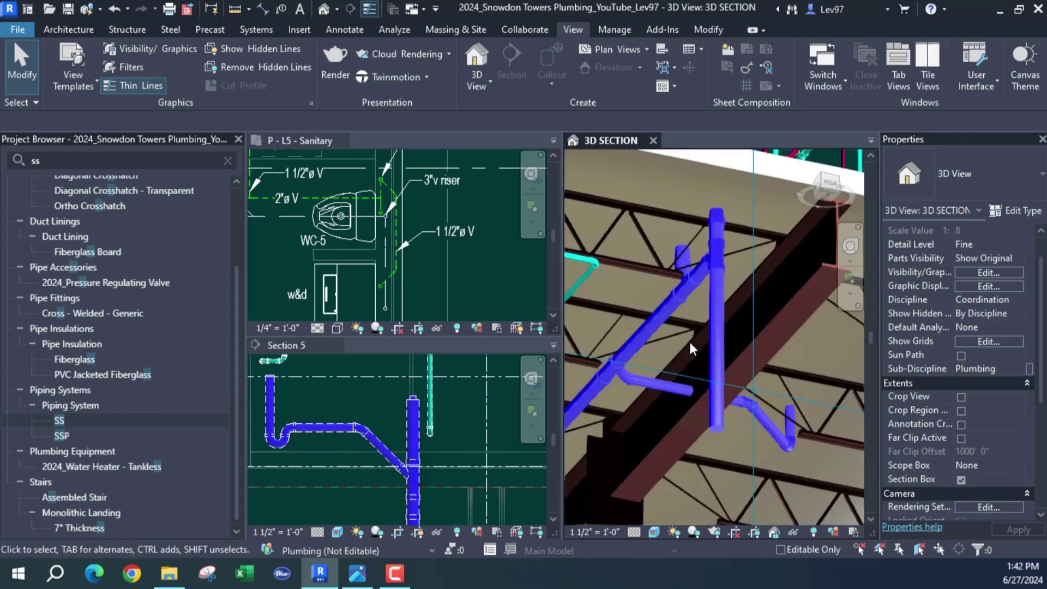
scroll(671, 348, up, 2)
mouse_move(672, 355)
middle_down()
mouse_move(666, 377)
mouse_move(739, 382)
middle_up()
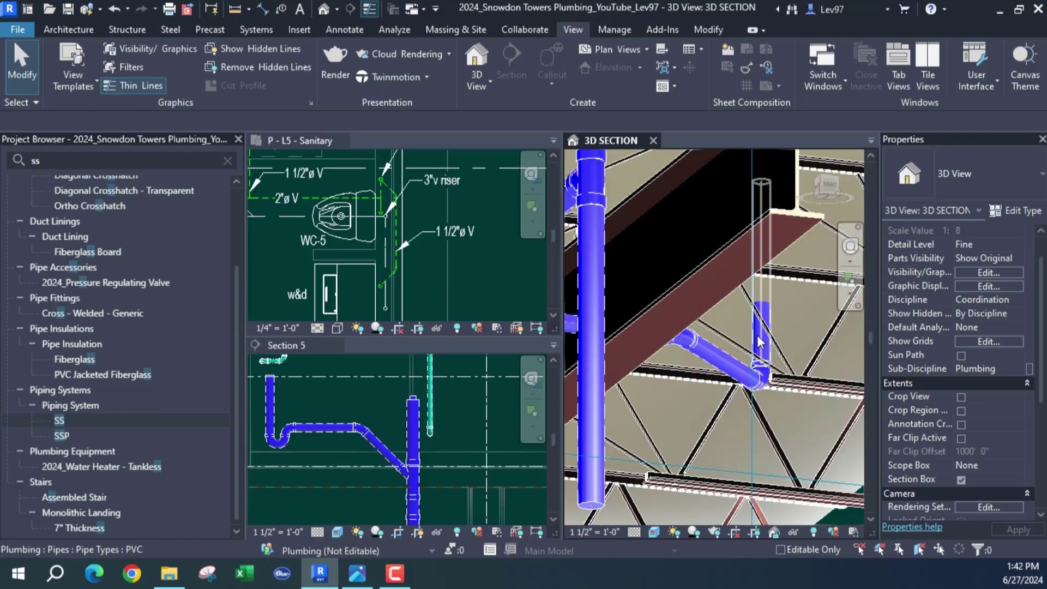
Step: Section-box the 3D view around the selected drain pipe below the slab
click(719, 374)
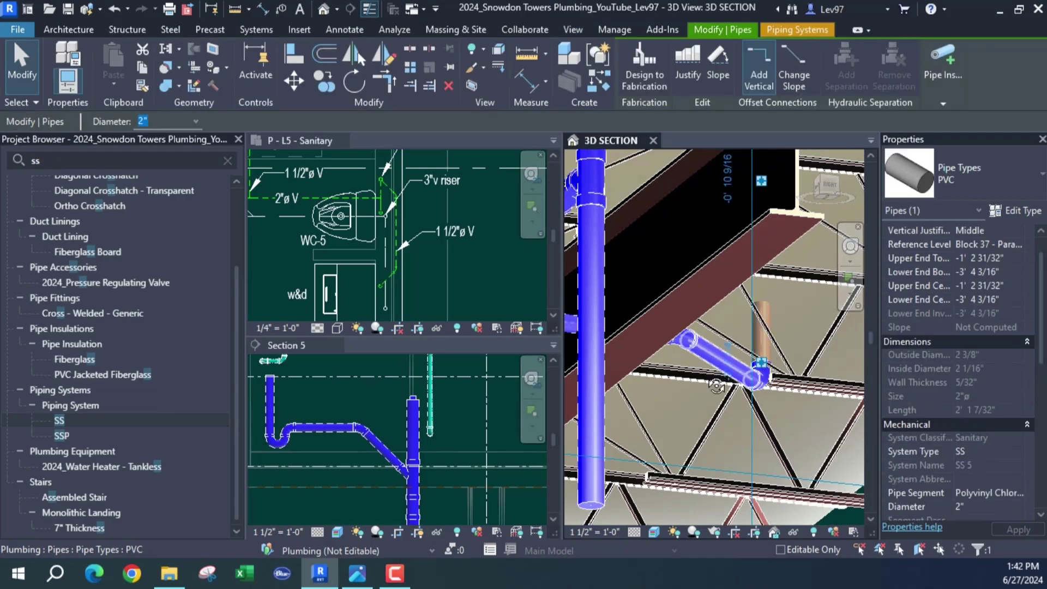
key(b)
key(x)
mouse_move(731, 357)
middle_down()
mouse_move(617, 316)
mouse_move(643, 303)
mouse_move(724, 305)
mouse_move(650, 256)
mouse_move(628, 347)
middle_up()
scroll(622, 184, up, 2)
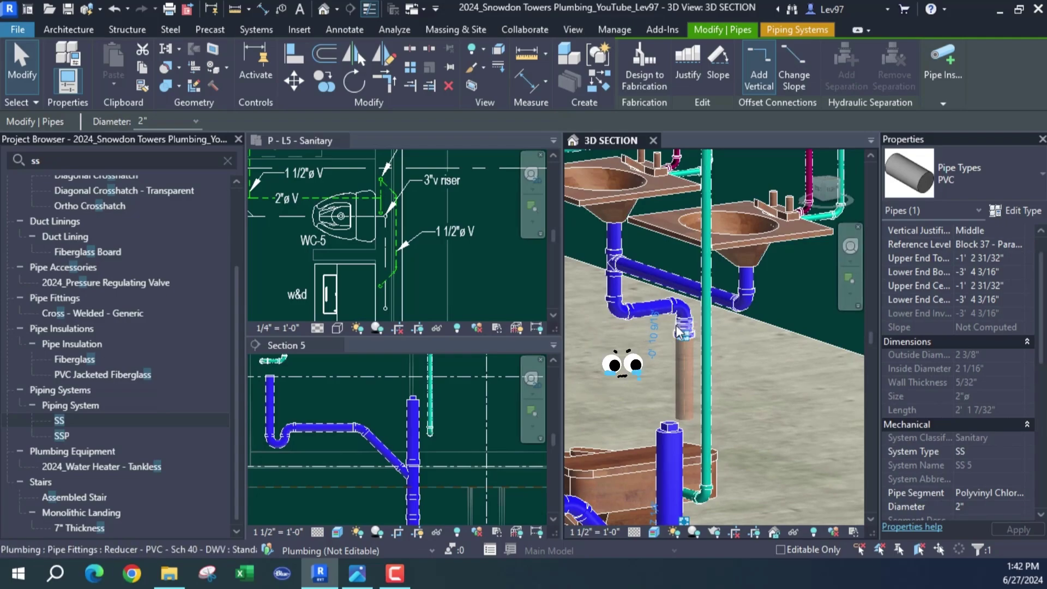
Step: Change both sink drain bends to R19_Trap P - PVC - Sch 40 - DWV : Standard
click(737, 303)
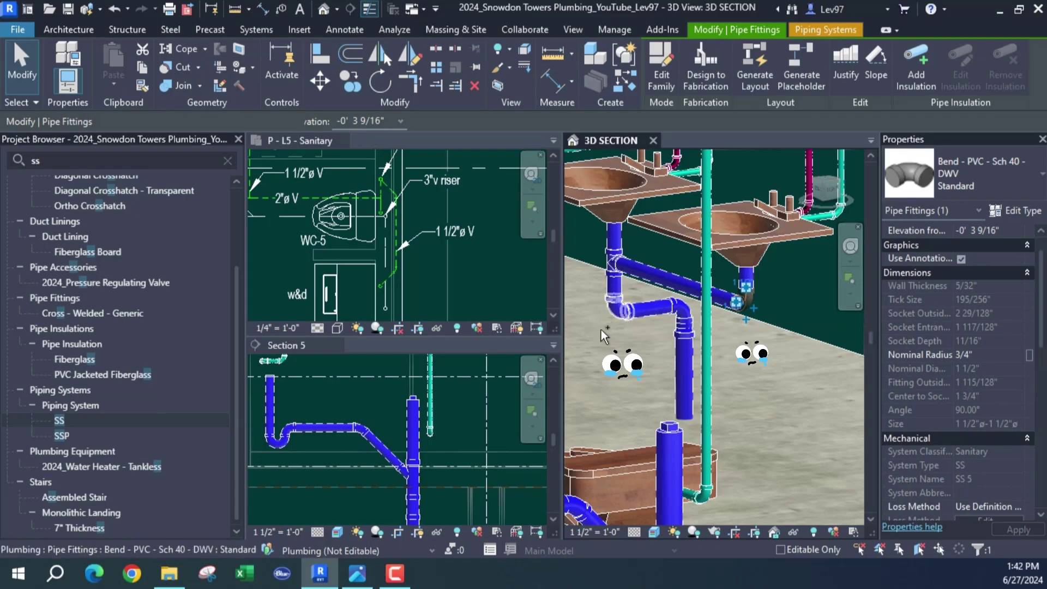
ctrl+click(602, 331)
click(1006, 176)
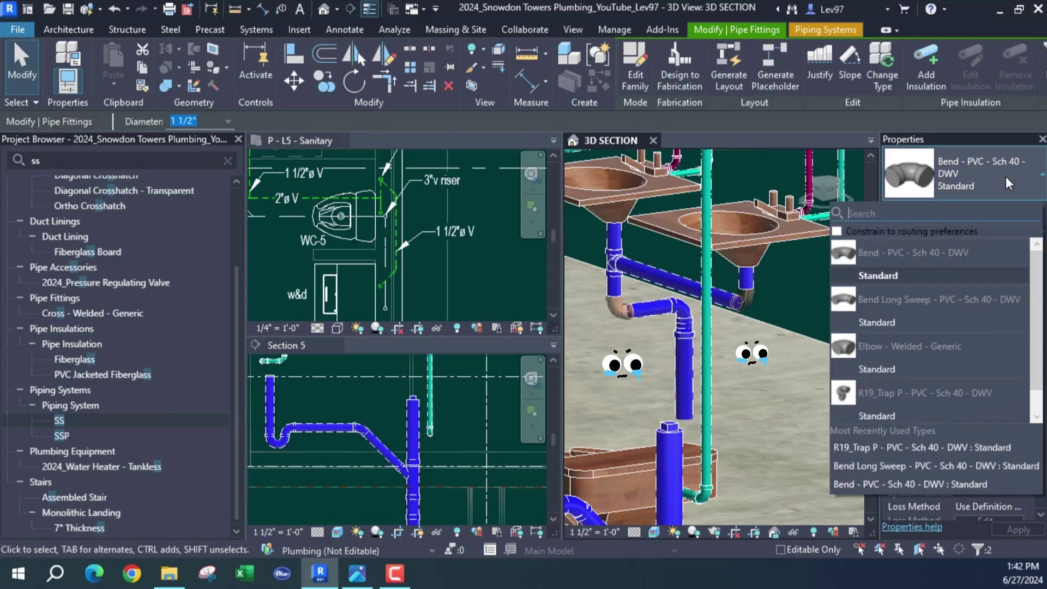
scroll(872, 410, down, 1)
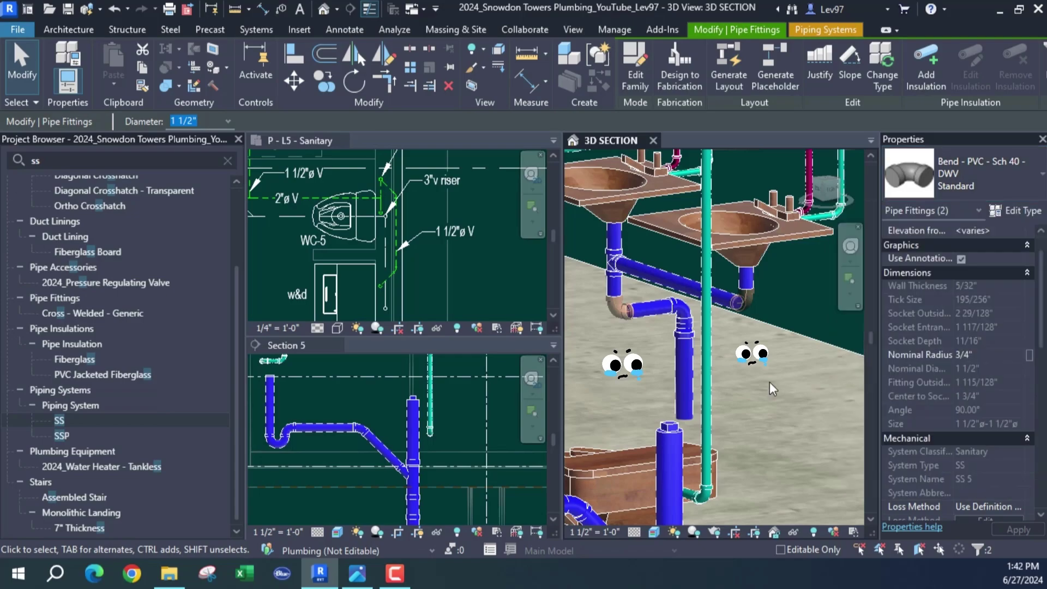
click(601, 376)
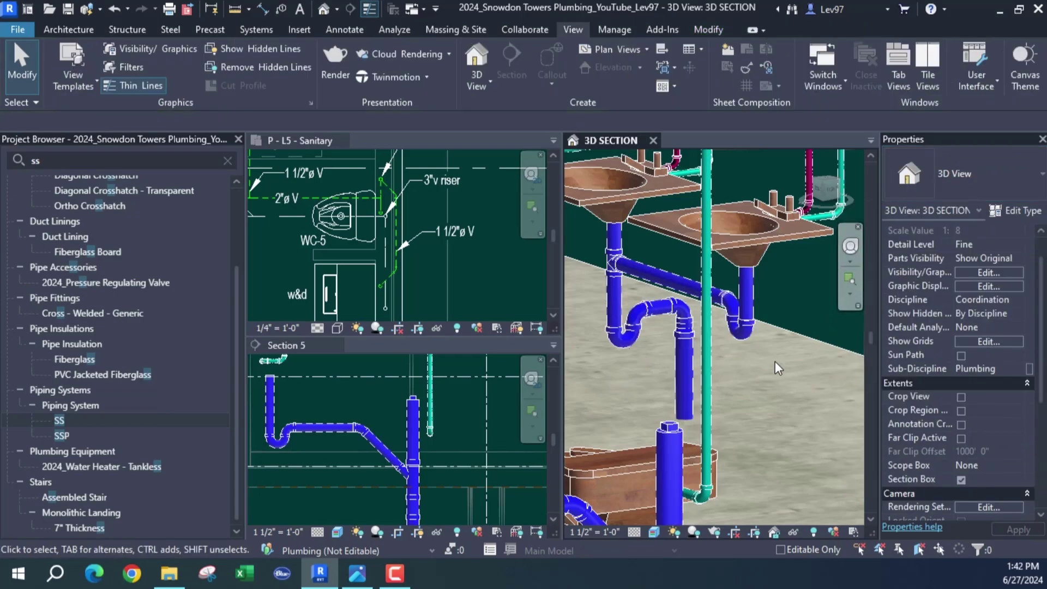
scroll(714, 338, down, 3)
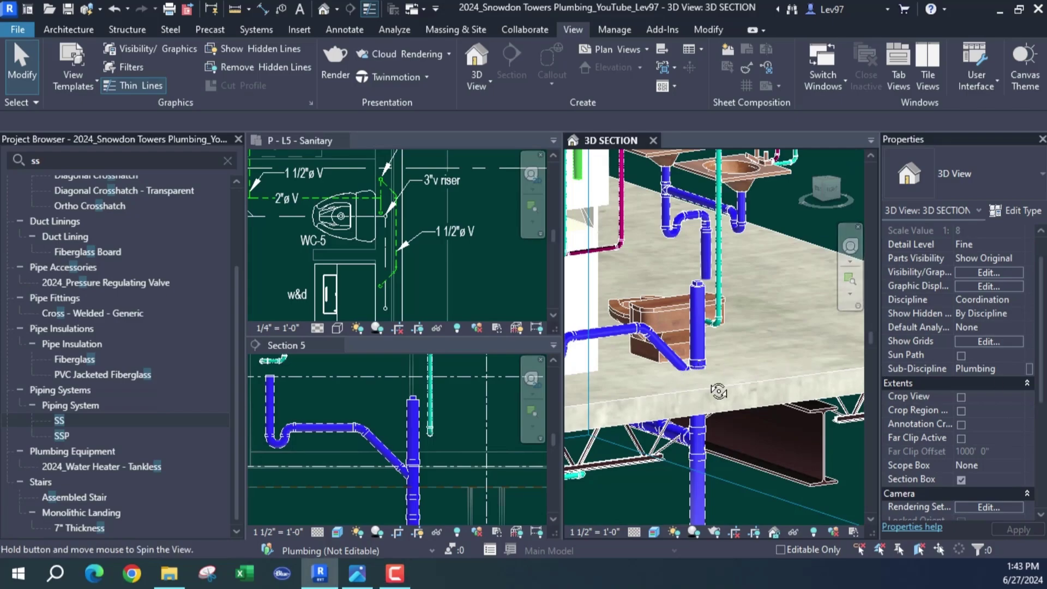
shift+middle_drag(705, 381, 682, 294)
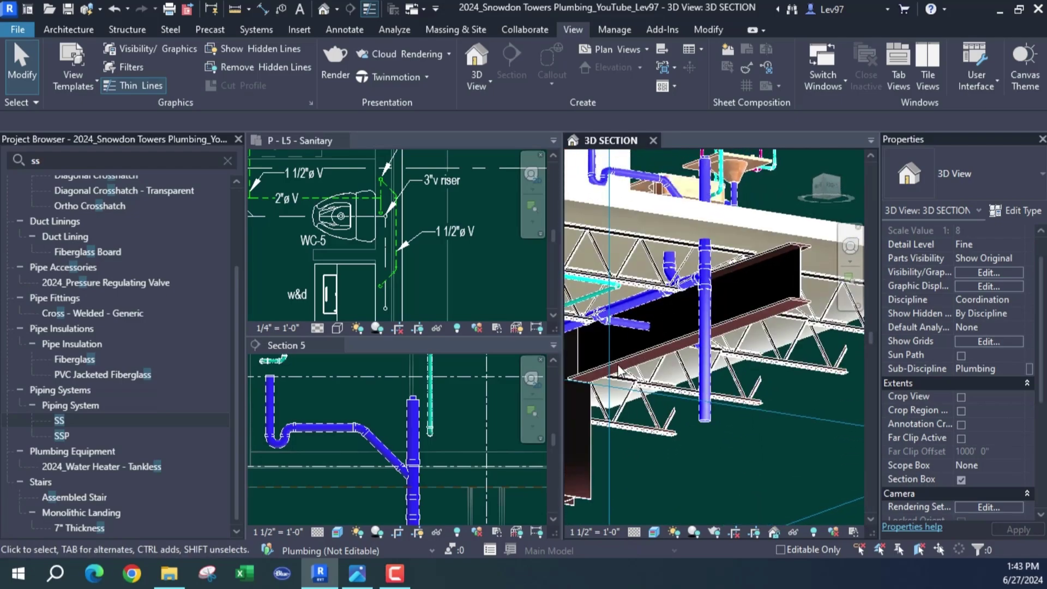
scroll(664, 360, up, 3)
scroll(651, 324, up, 2)
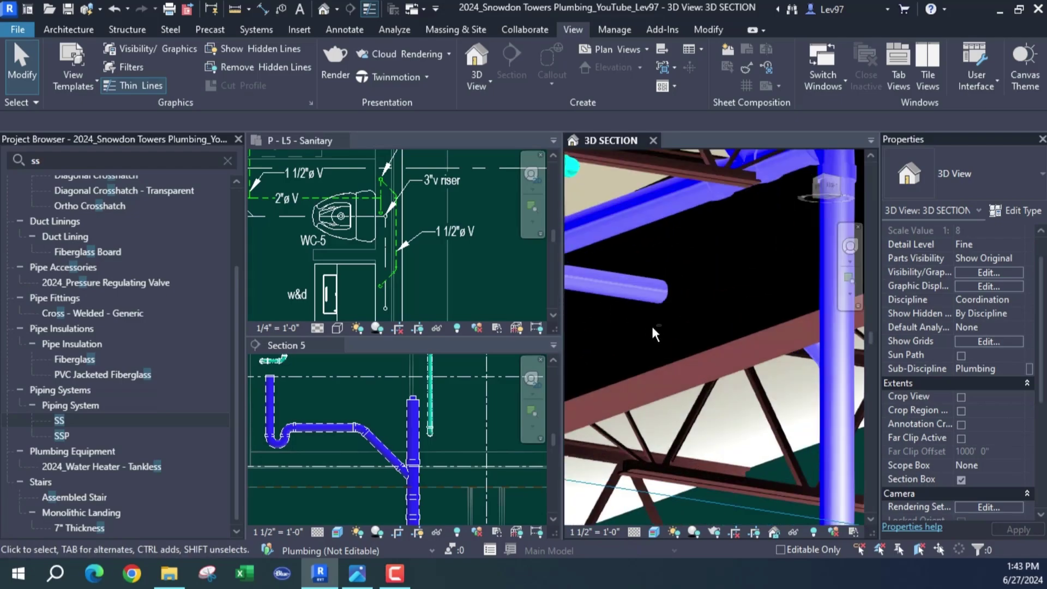
click(631, 299)
mouse_move(653, 345)
shift+middle_down()
mouse_move(578, 363)
mouse_move(661, 386)
mouse_move(700, 354)
mouse_move(659, 394)
mouse_move(678, 413)
mouse_move(659, 382)
mouse_move(641, 419)
mouse_move(672, 340)
shift+middle_up()
Step: Raise the fixture's horizontal drain to 0' 11 75/256" to meet the stack
scroll(624, 287, up, 3)
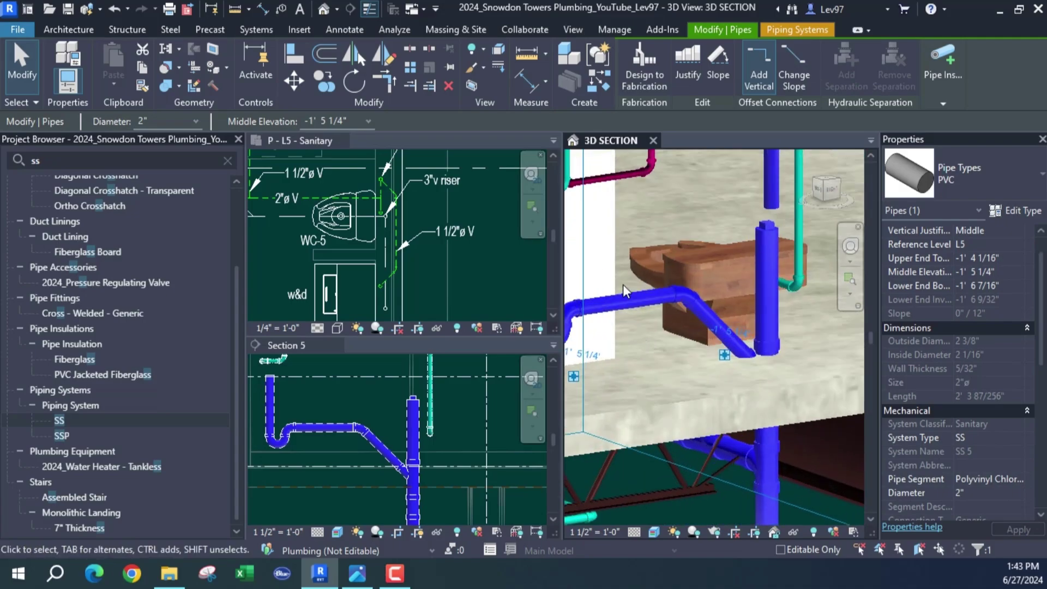
drag(623, 303, 642, 336)
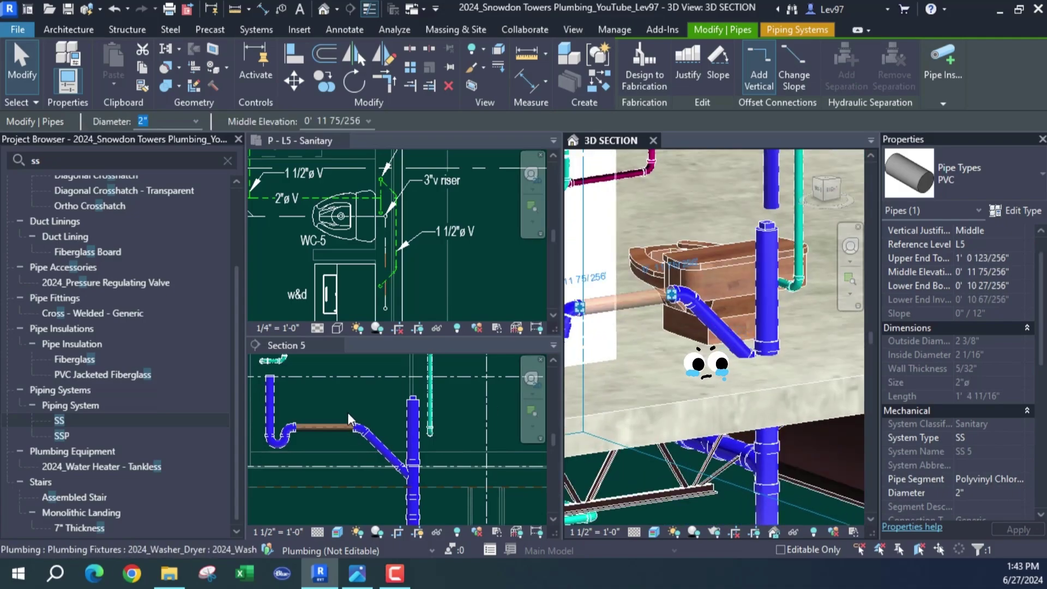
scroll(337, 461, up, 2)
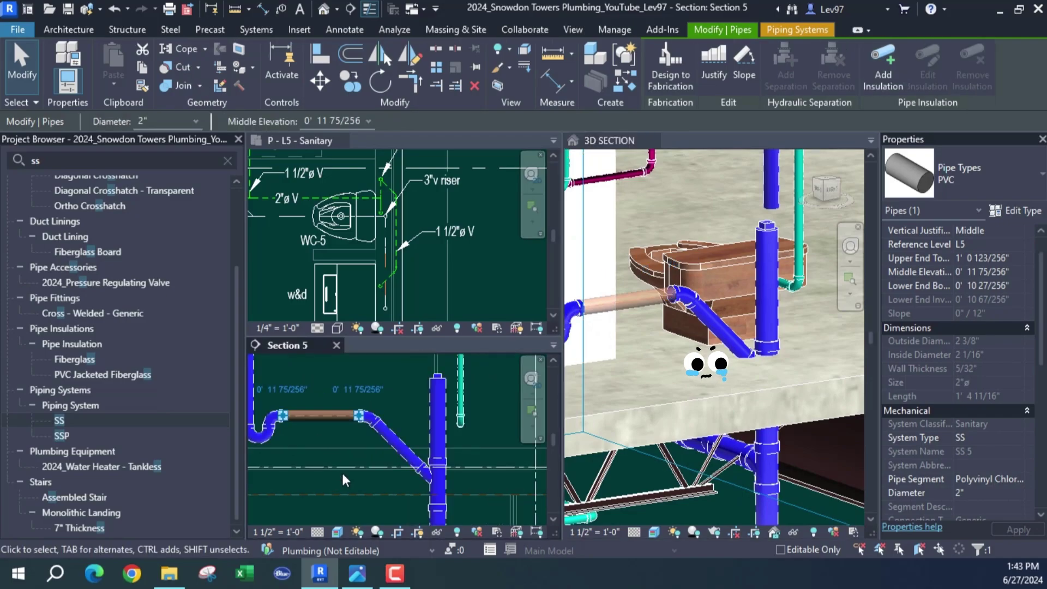
scroll(341, 476, down, 1)
middle_drag(341, 476, 400, 436)
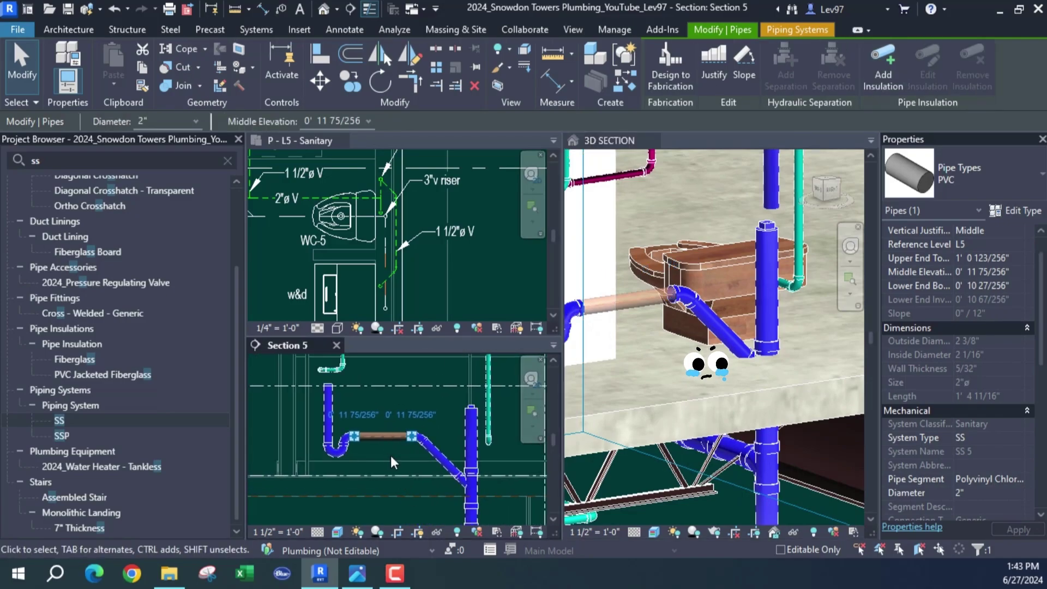
click(371, 457)
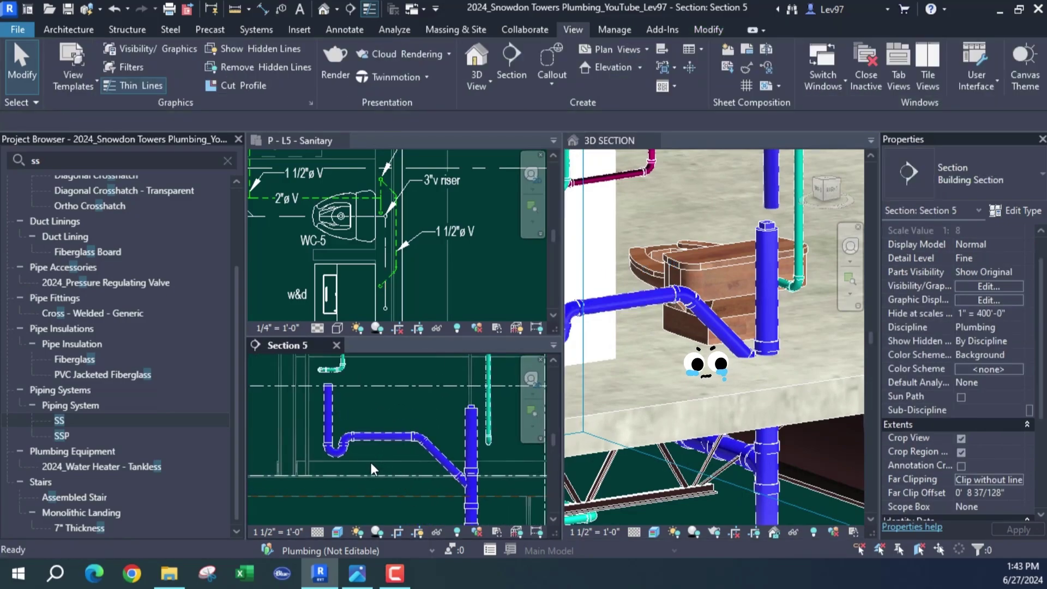
scroll(381, 455, up, 2)
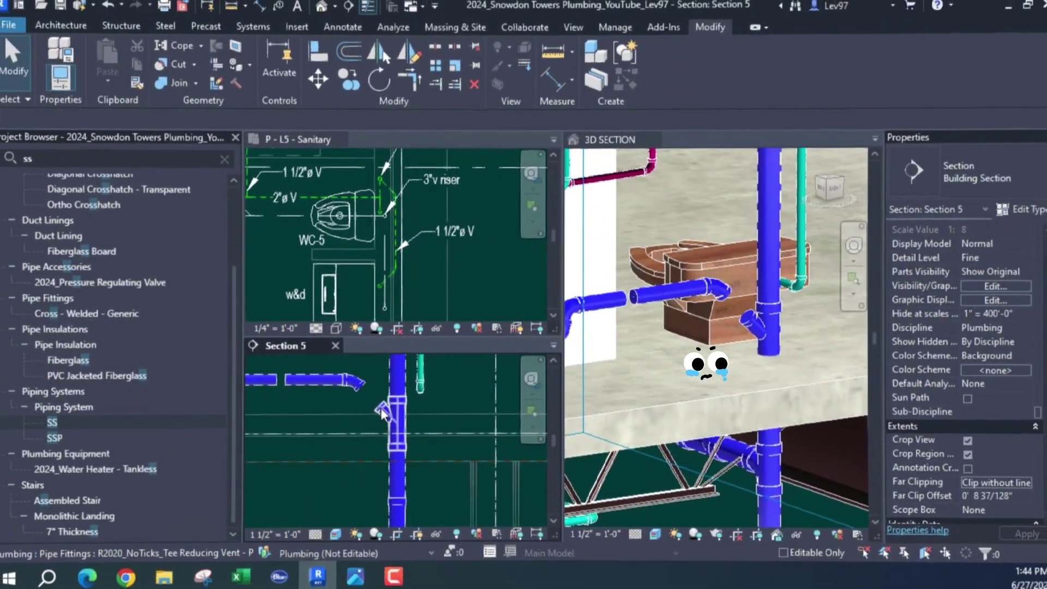
Step: Replace the old stack junction fitting with a Tee Reducing Sanitary fitting
click(381, 407)
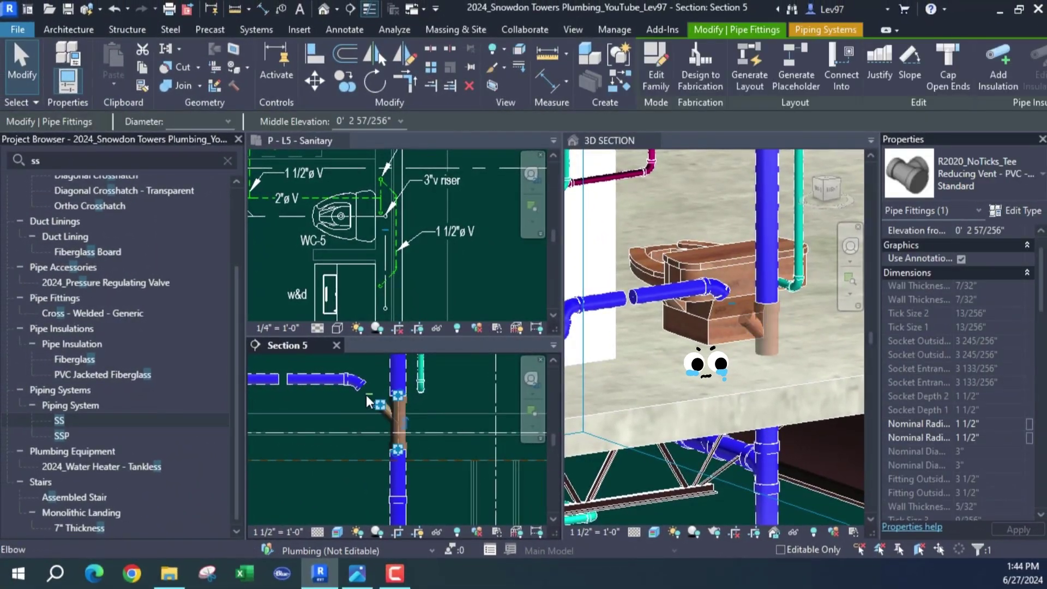
key(Delete)
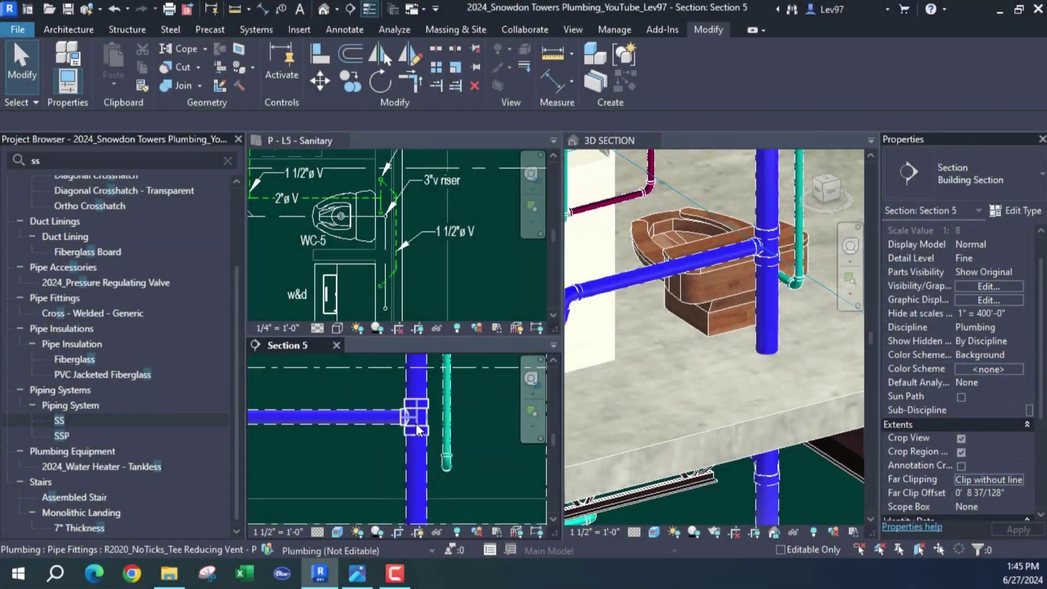
click(417, 423)
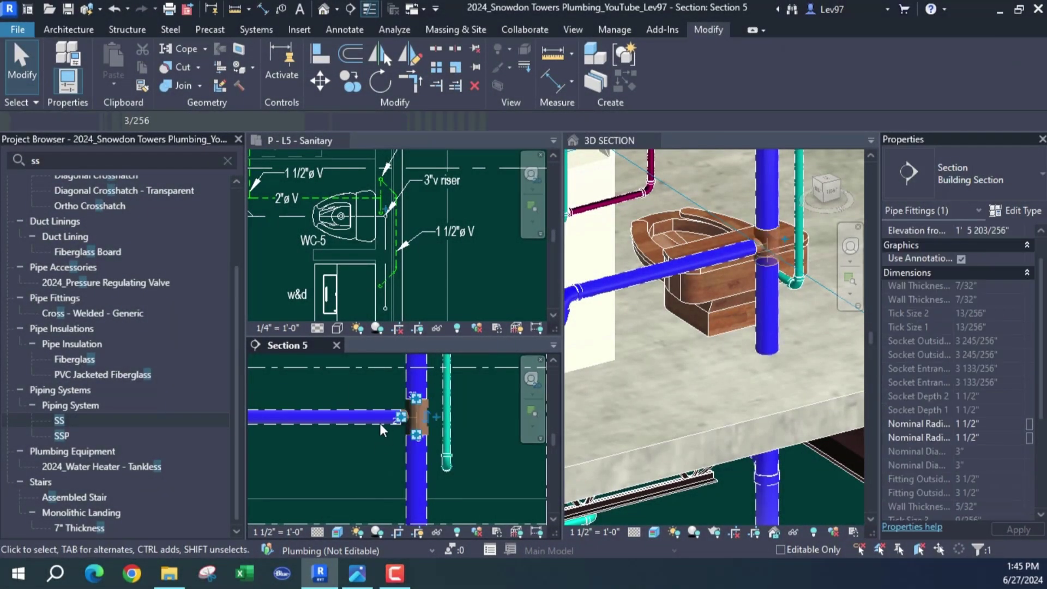
click(998, 180)
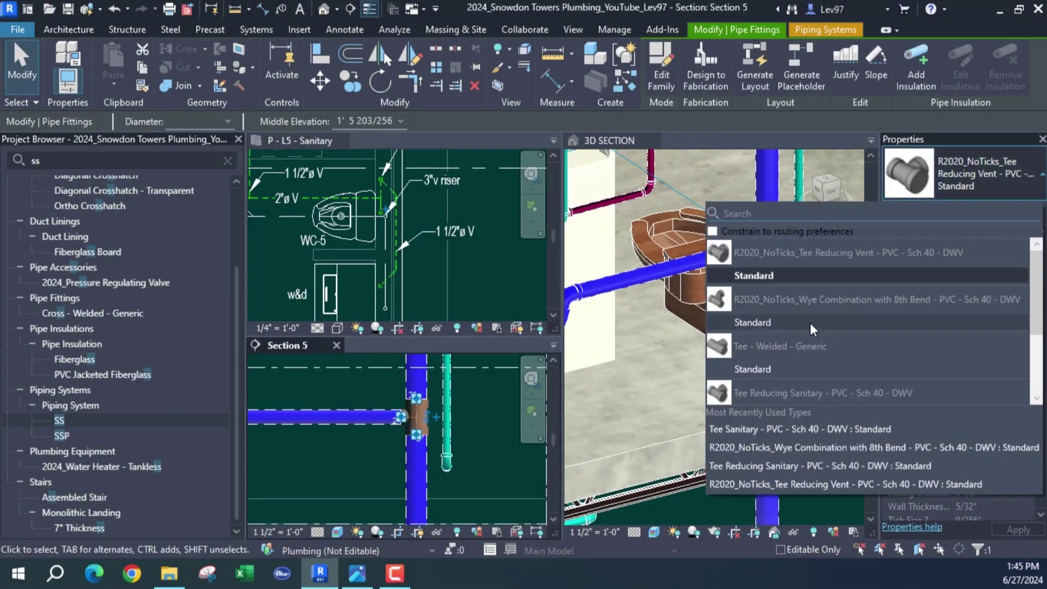
scroll(812, 332, down, 1)
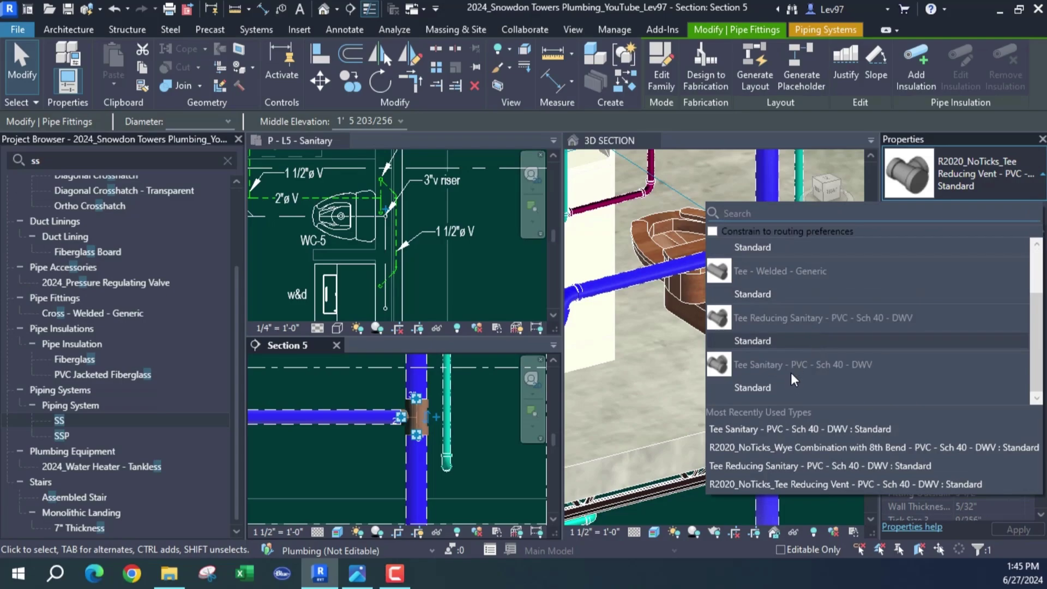
click(755, 340)
click(350, 447)
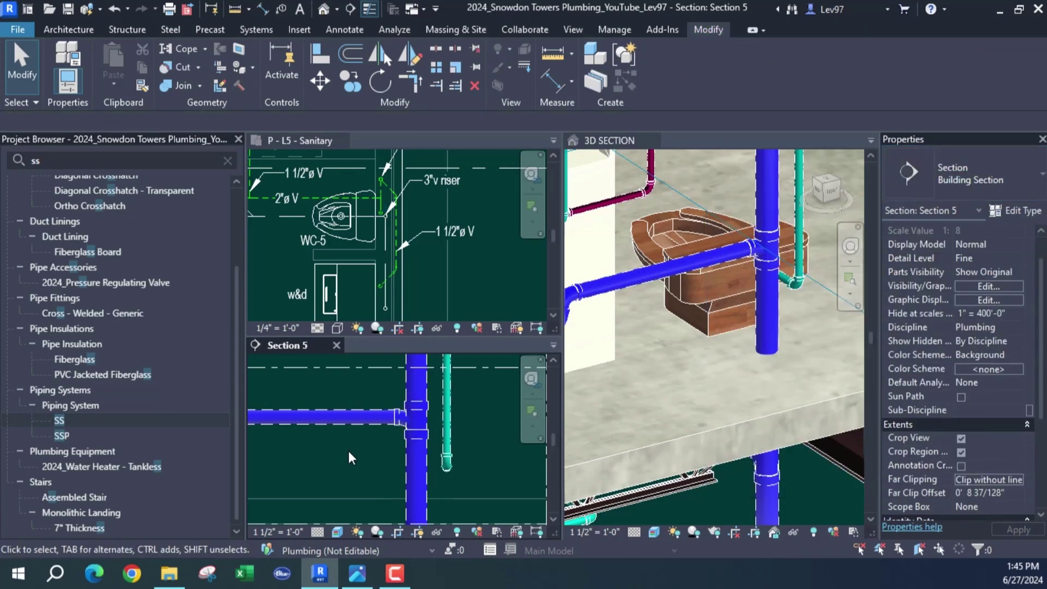
scroll(348, 450, down, 2)
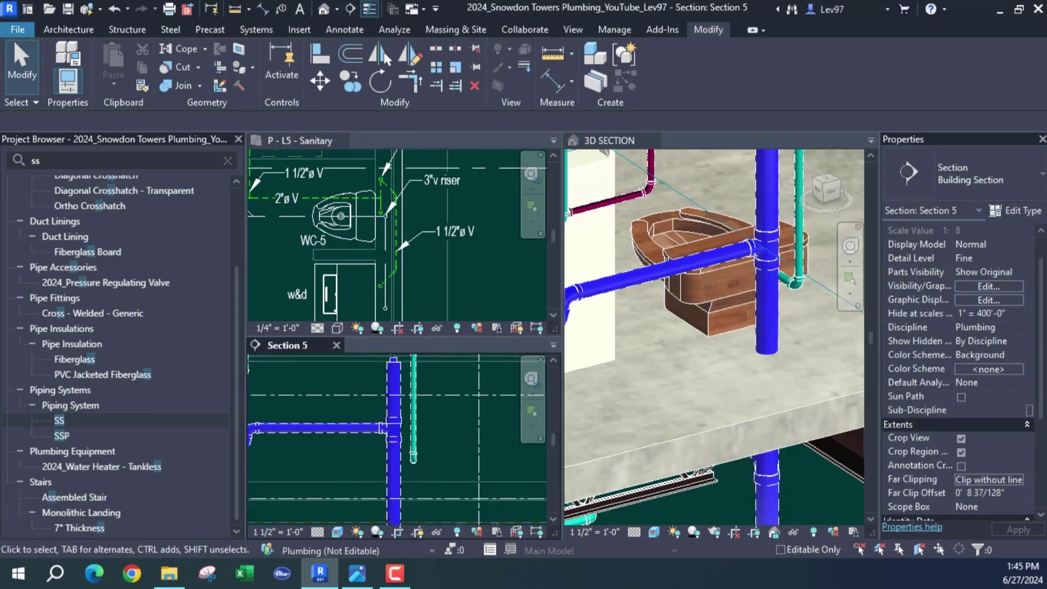
scroll(458, 434, down, 2)
click(713, 371)
Step: Switch the view layout from tiled windows to Tab Views
scroll(709, 370, down, 2)
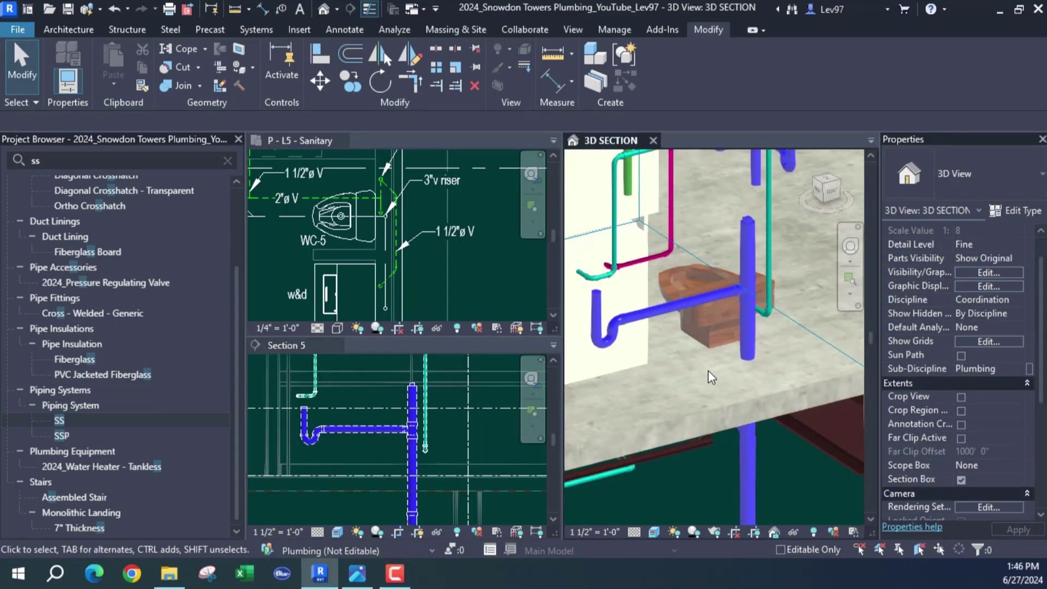
scroll(686, 360, down, 2)
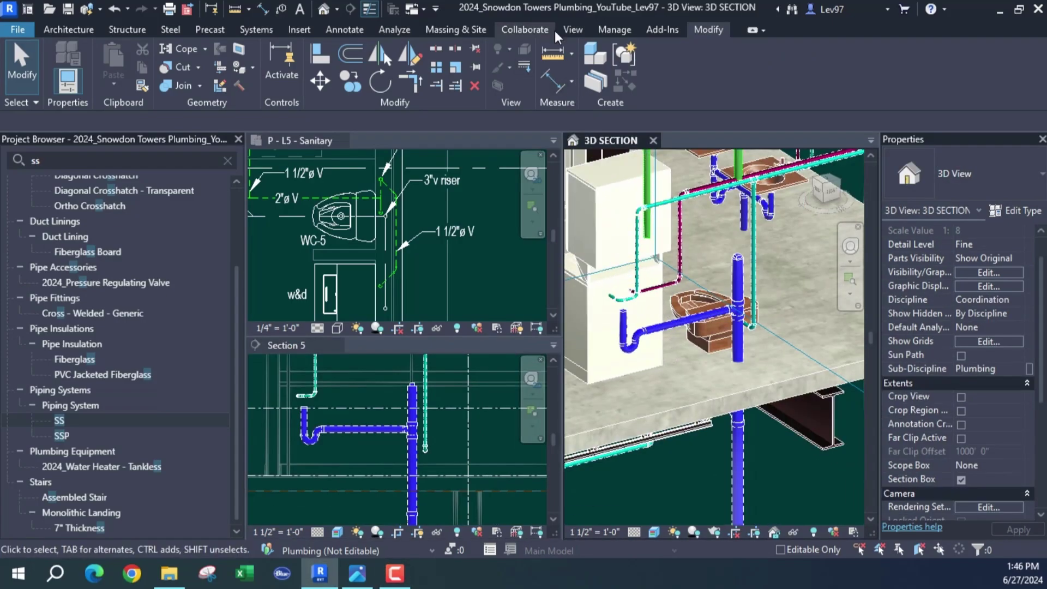
click(574, 29)
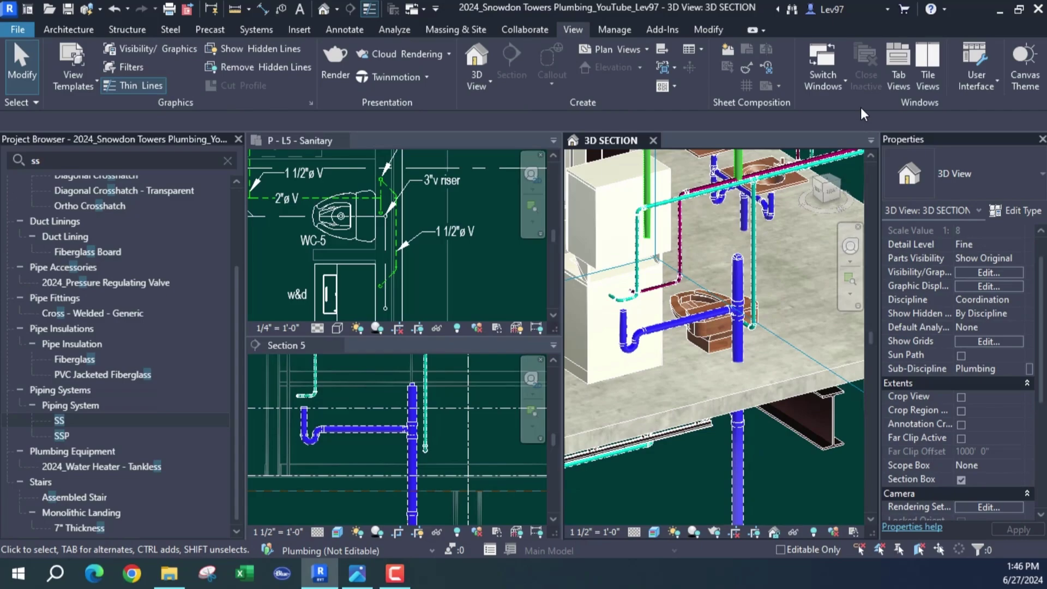
click(898, 80)
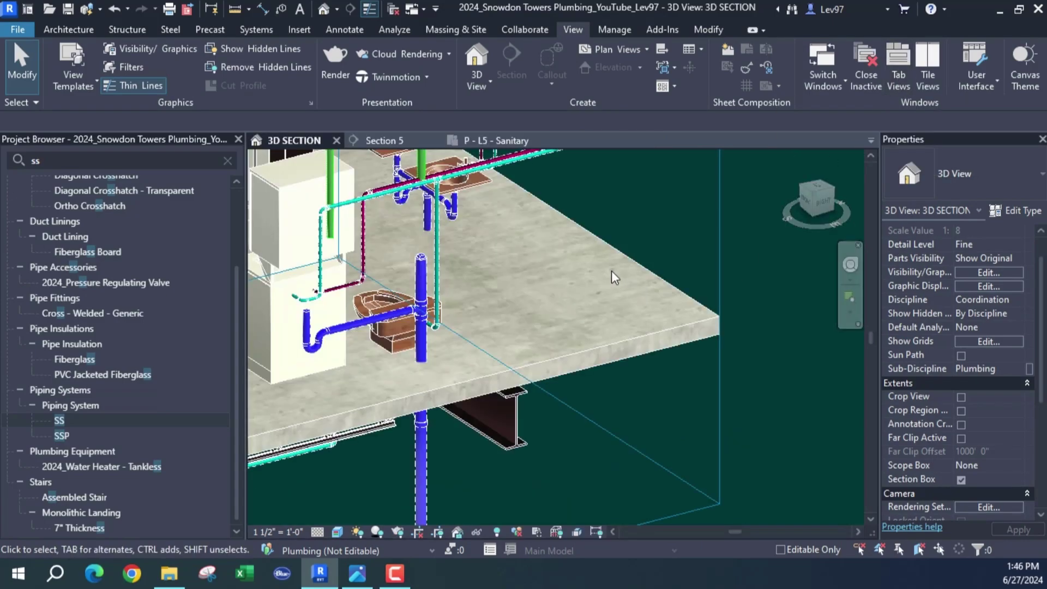
Step: Orbit the 3D SECTION to inspect the water closet and drain piping under the slab
shift+middle_drag(486, 335, 519, 332)
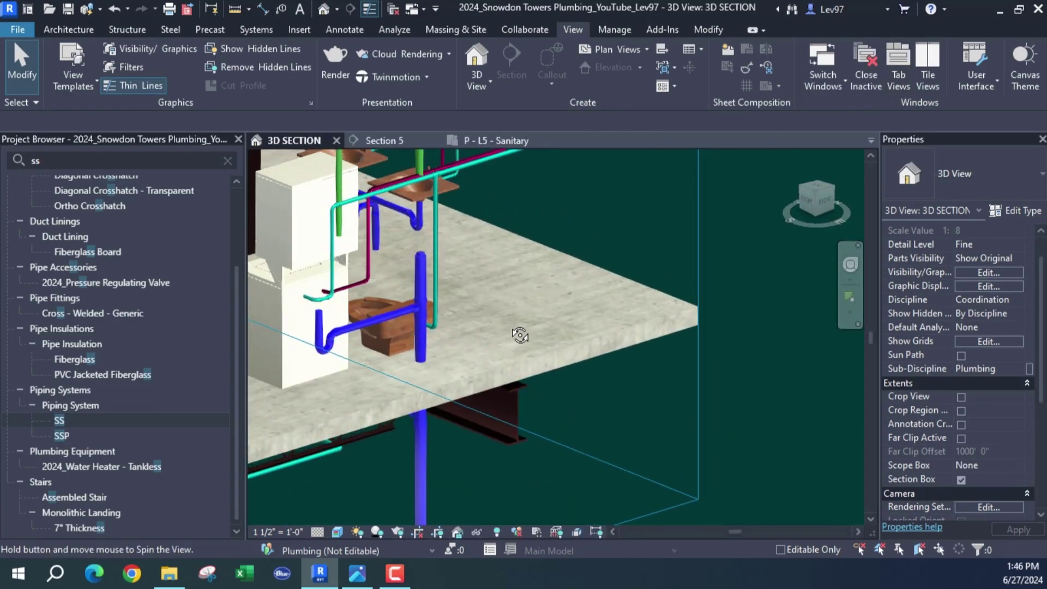
scroll(519, 332, up, 2)
scroll(361, 325, up, 1)
scroll(361, 325, down, 2)
scroll(362, 326, down, 2)
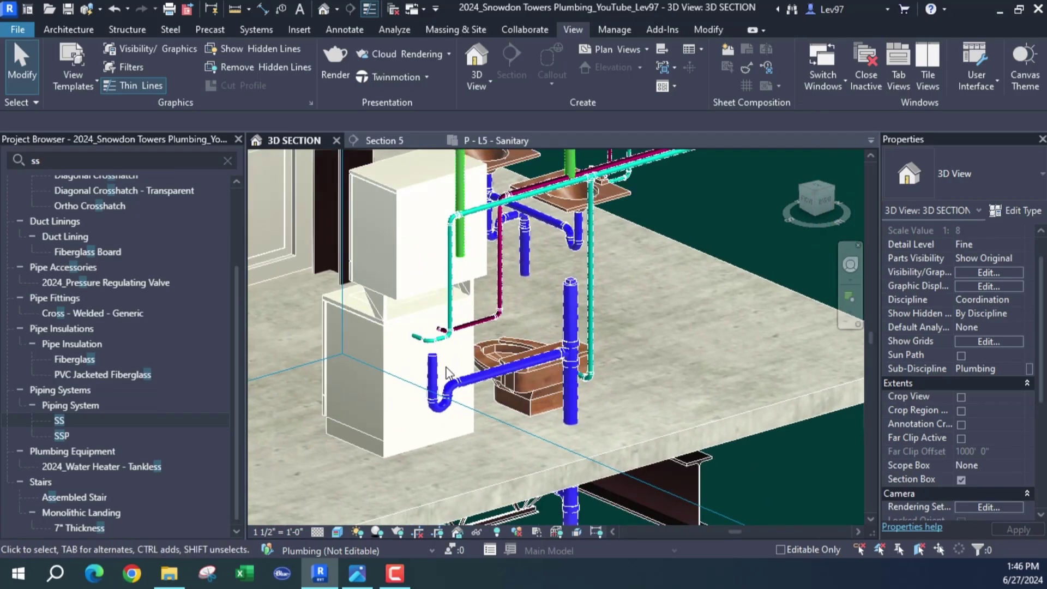
mouse_move(414, 344)
shift+middle_down()
mouse_move(435, 350)
mouse_move(415, 376)
mouse_move(432, 392)
mouse_move(421, 281)
mouse_move(389, 249)
mouse_move(402, 357)
mouse_move(449, 329)
mouse_move(377, 365)
shift+middle_up()
scroll(402, 357, up, 3)
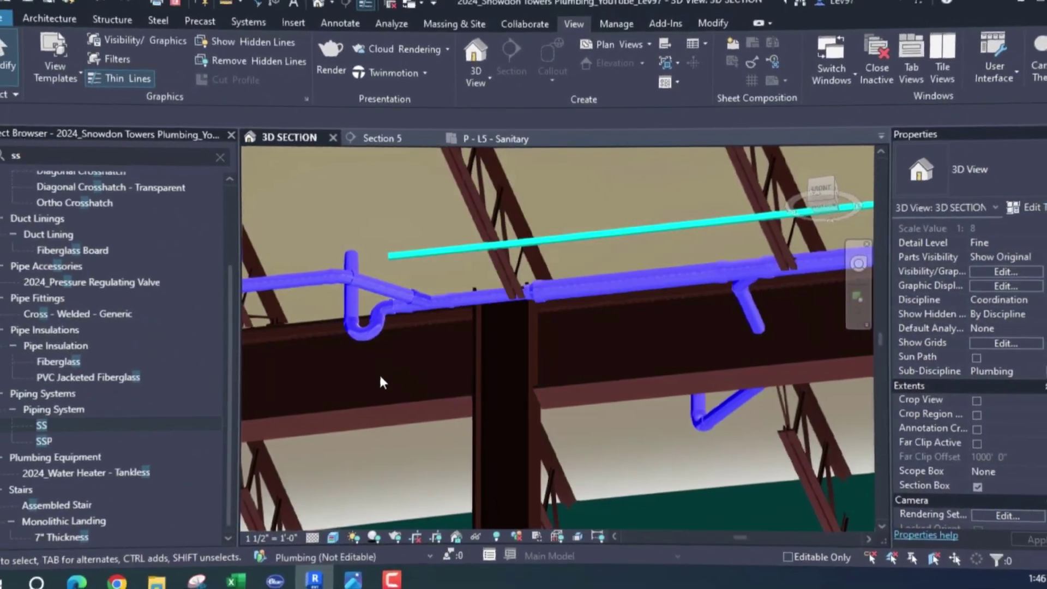
mouse_move(379, 372)
shift+middle_down()
mouse_move(348, 374)
mouse_move(603, 434)
mouse_move(525, 406)
mouse_move(573, 567)
shift+middle_up()
Step: Inspect the sink's sloped 2" PVC SS 5 drain in 3D, then switch to the P - L5 - Sanitary plan
click(521, 365)
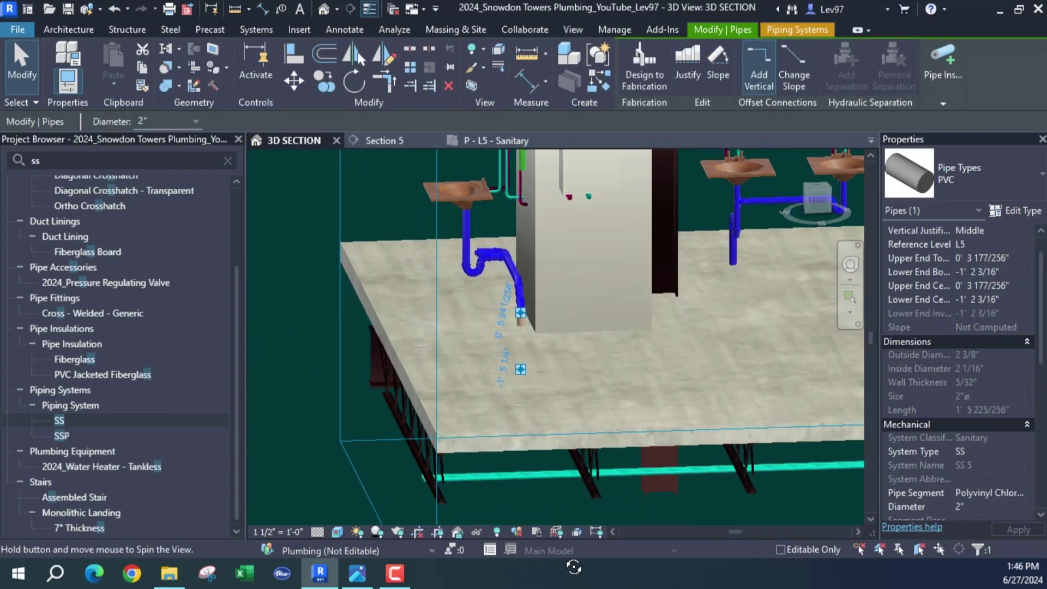
scroll(534, 430, up, 2)
scroll(537, 432, up, 2)
scroll(518, 461, up, 2)
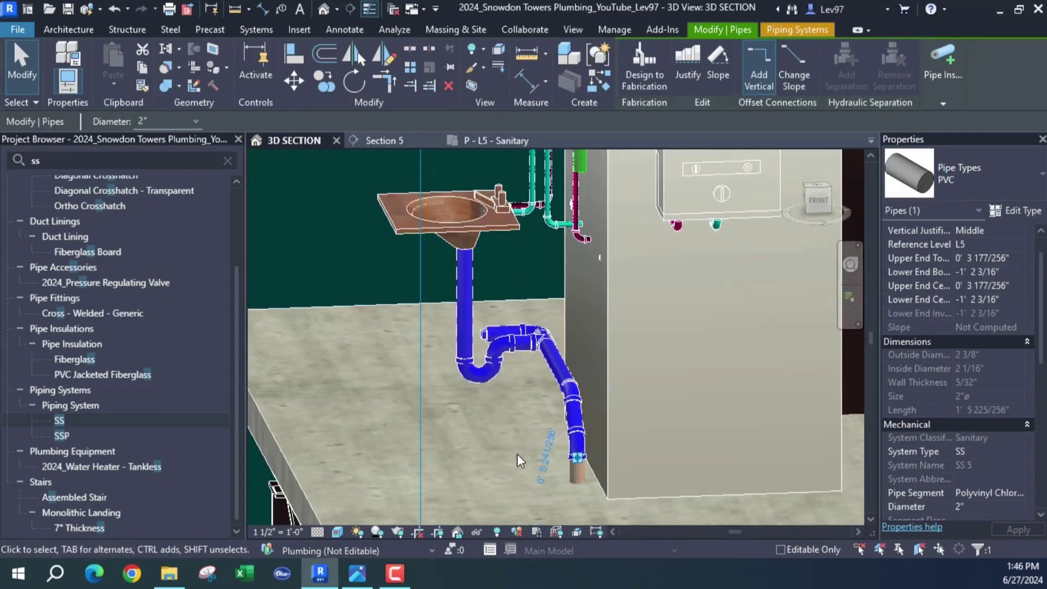
mouse_move(519, 460)
shift+middle_down()
mouse_move(599, 477)
mouse_move(589, 491)
mouse_move(577, 468)
mouse_move(562, 493)
mouse_move(444, 336)
shift+middle_up()
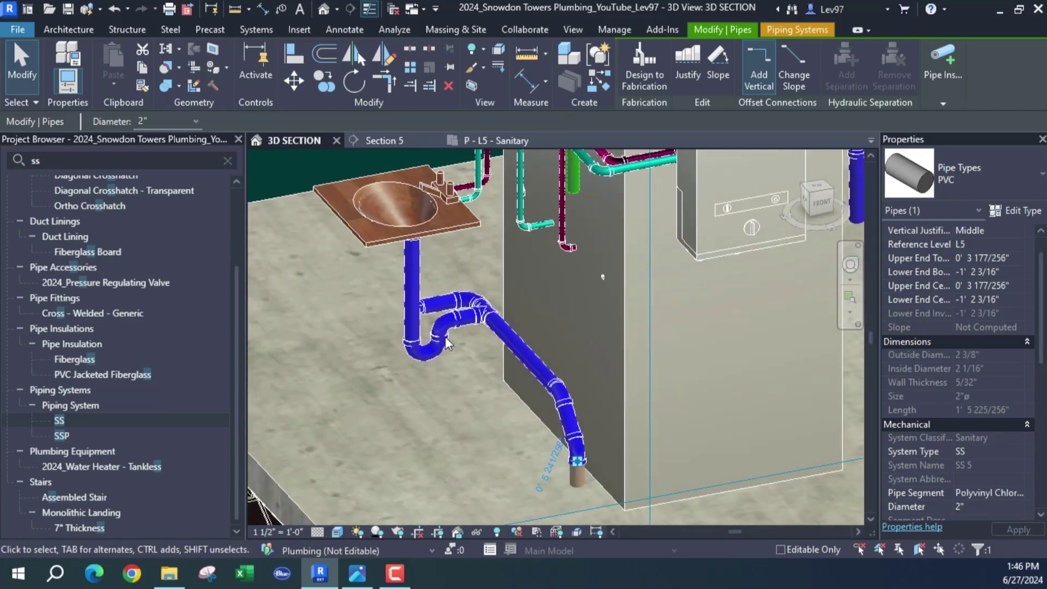
scroll(445, 336, up, 2)
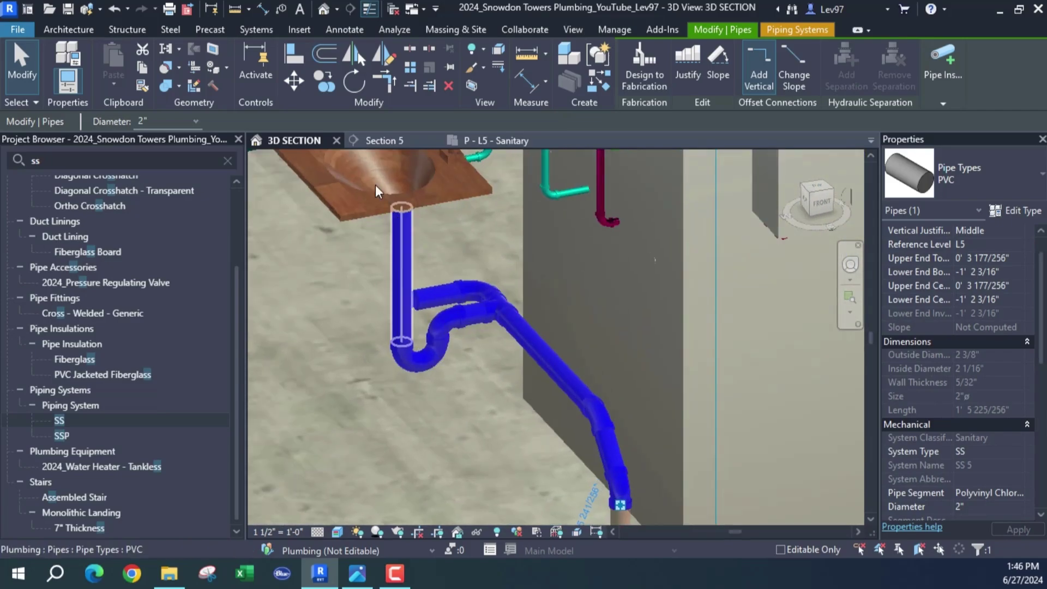
click(500, 140)
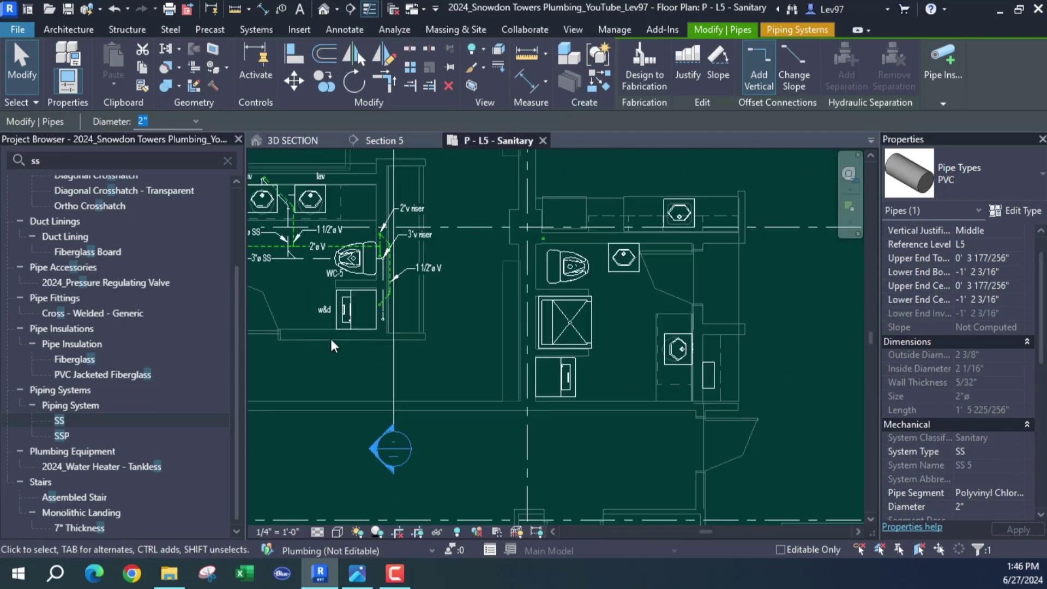
scroll(332, 344, up, 1)
scroll(443, 368, up, 2)
scroll(384, 329, up, 2)
scroll(385, 329, up, 2)
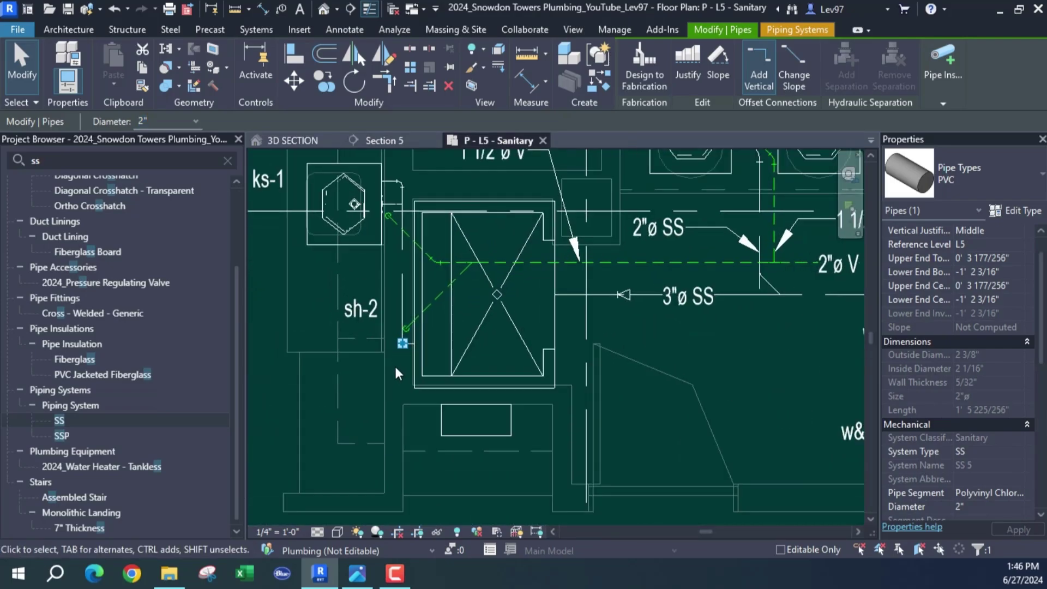
scroll(394, 364, up, 1)
key(Escape)
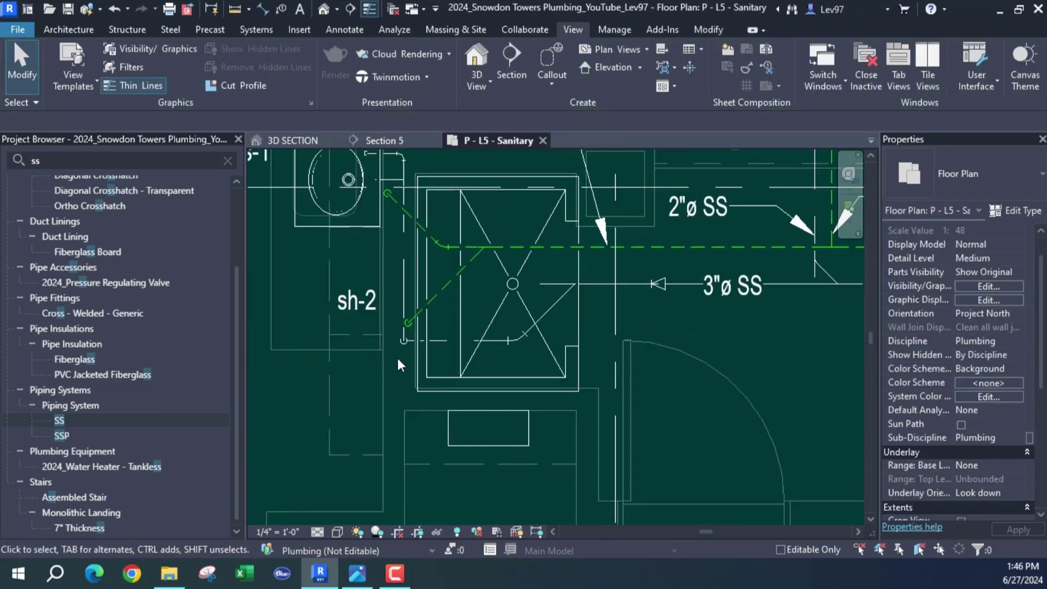